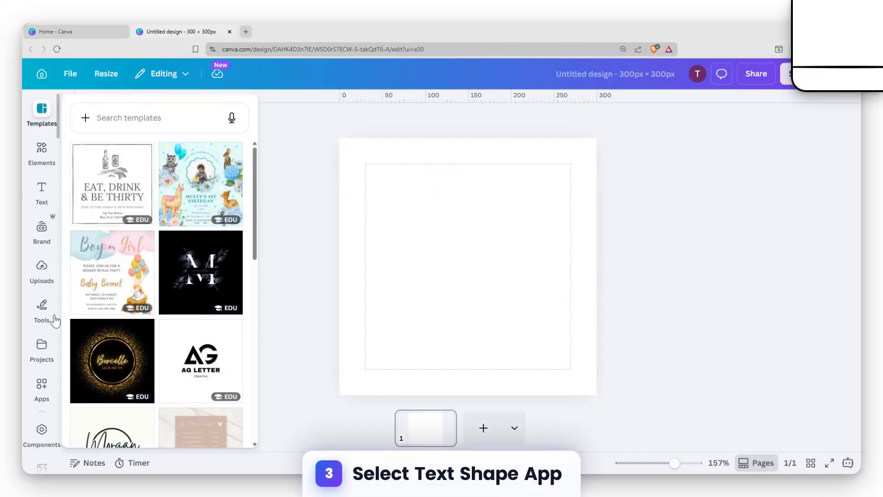
Step: Search the Canva apps for Text Shape and open the Text Shape app
click(44, 393)
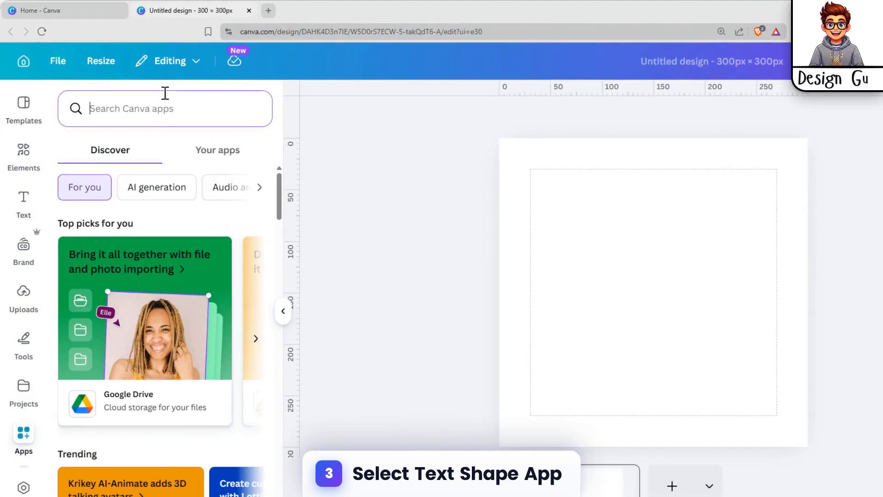
click(165, 109)
text(text)
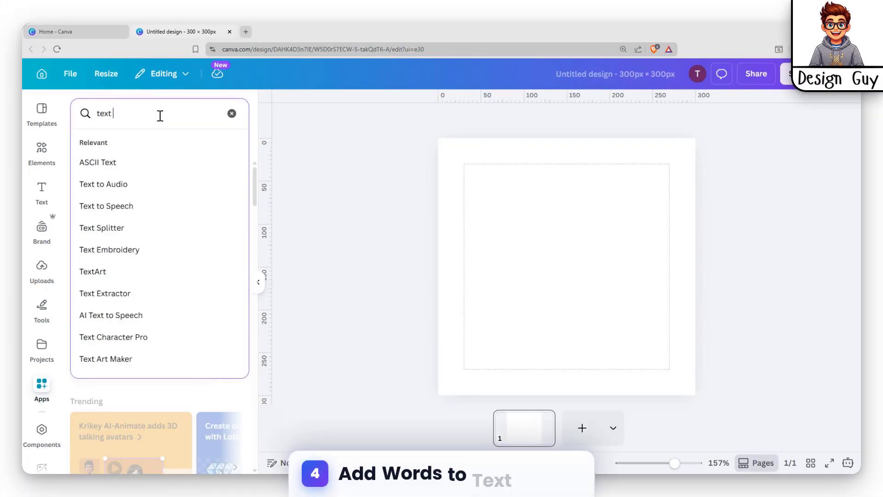
click(105, 165)
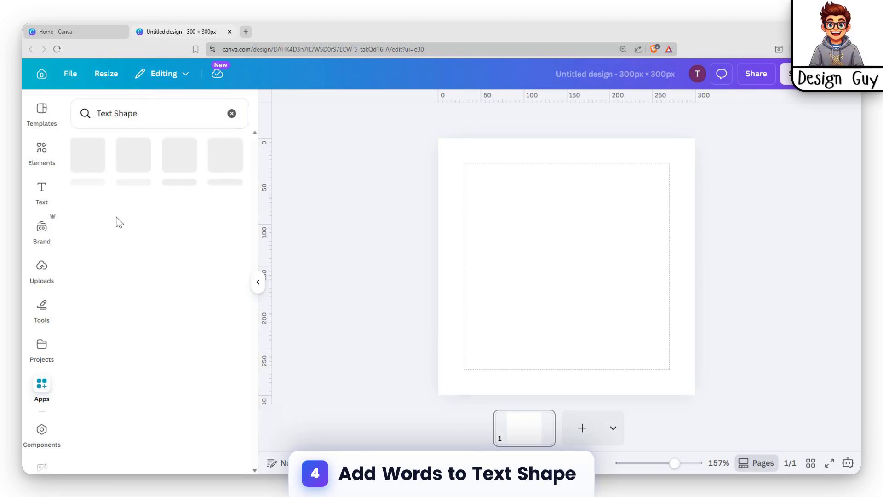
click(99, 159)
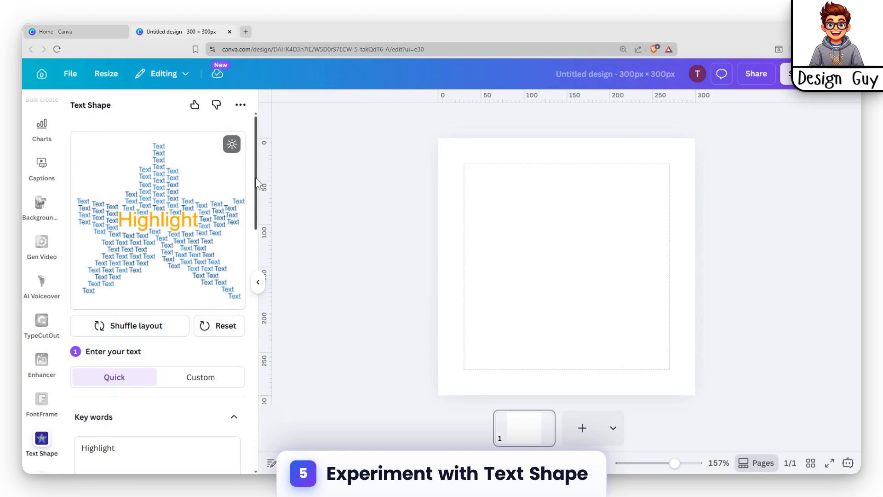
Step: Replace the default key word with good, bright and shadow on separate lines, and shuffle the layout
scroll(256, 182, down, 3)
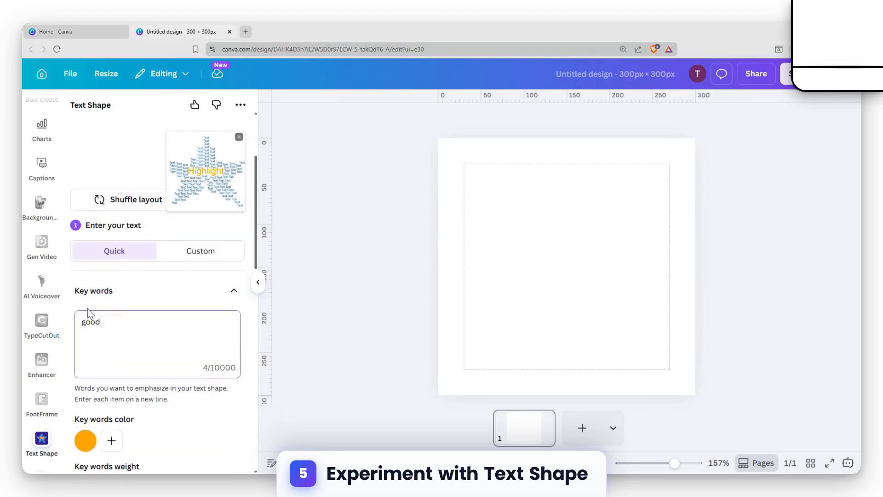
key(Return)
text(bright )
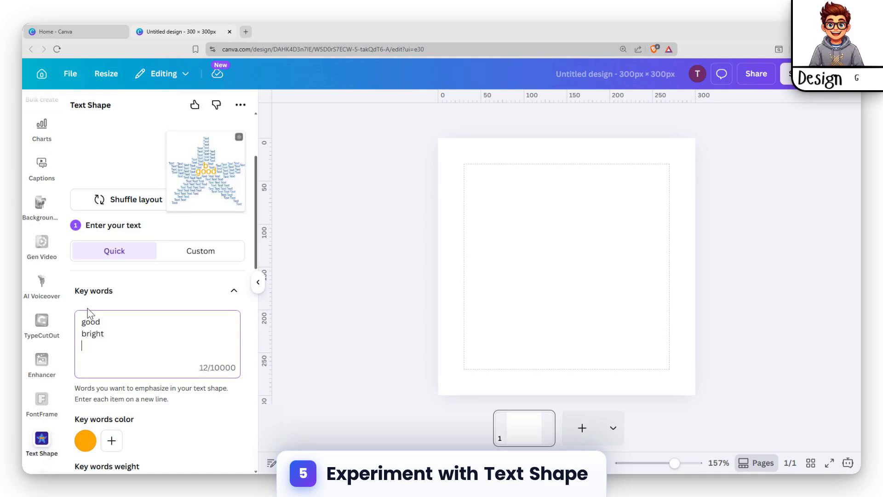
text(shadow)
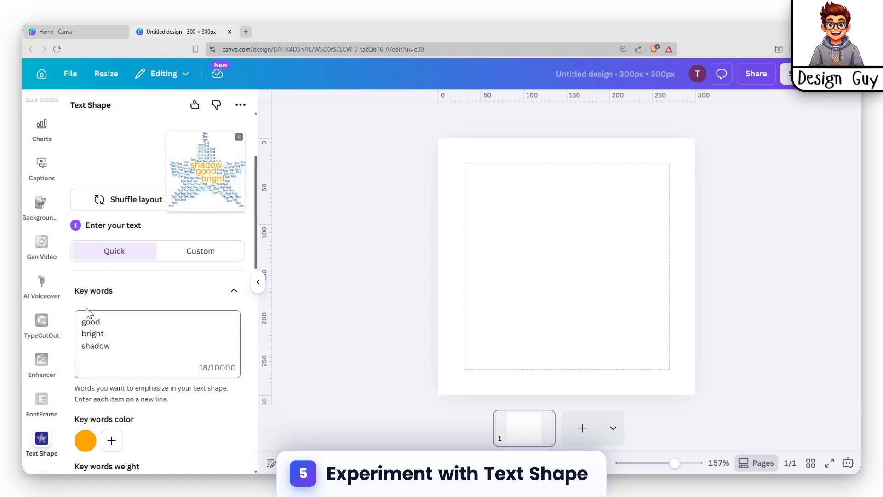
scroll(137, 240, up, 3)
scroll(163, 345, down, 2)
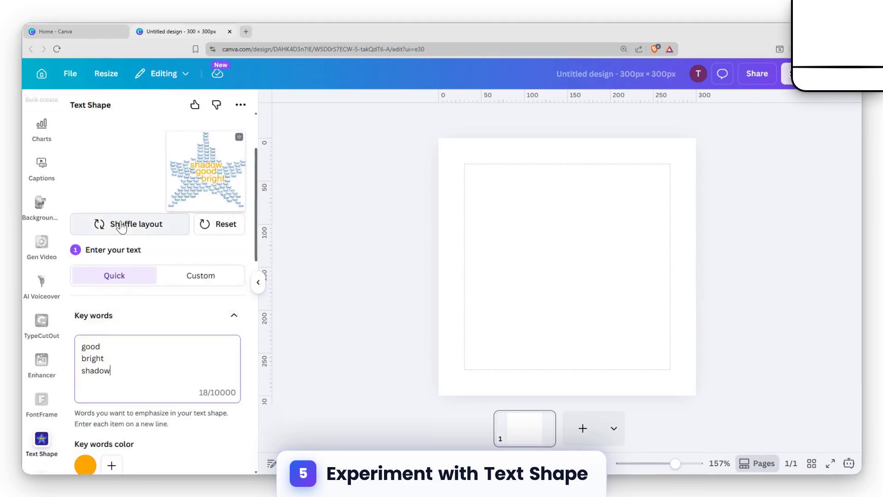
click(134, 226)
click(123, 245)
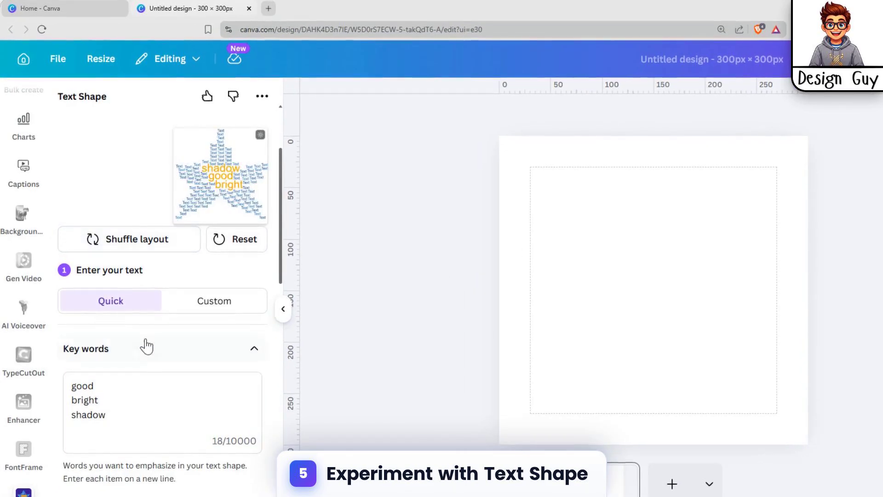
Step: Add tomorrow, red light and dark moon as further key words on separate lines, and reshuffle the layout
click(114, 428)
key(Return)
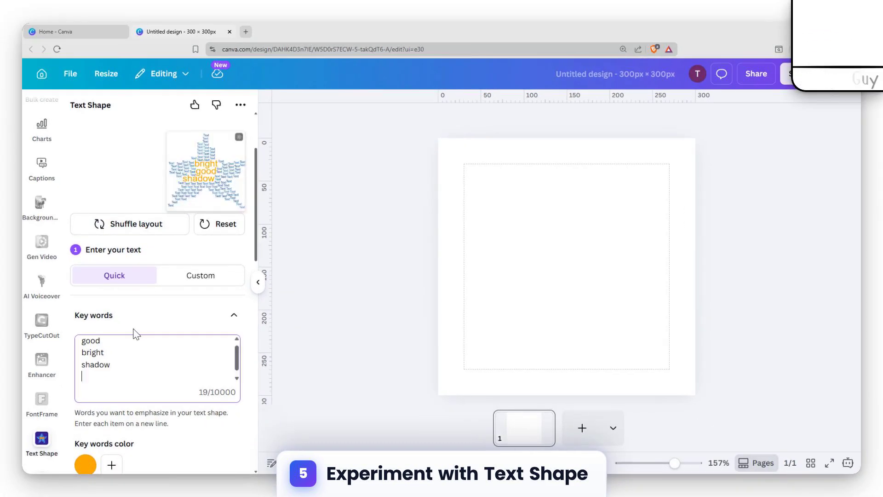
text(tomorrow)
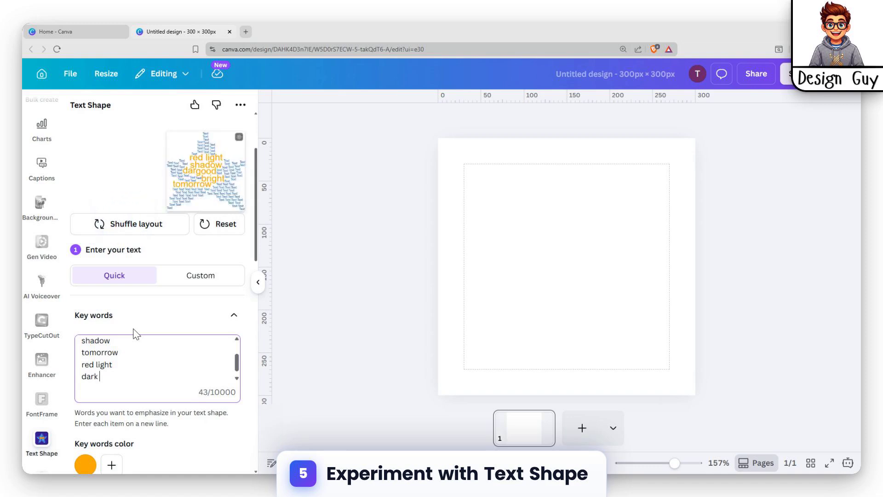
key(BackSpace)
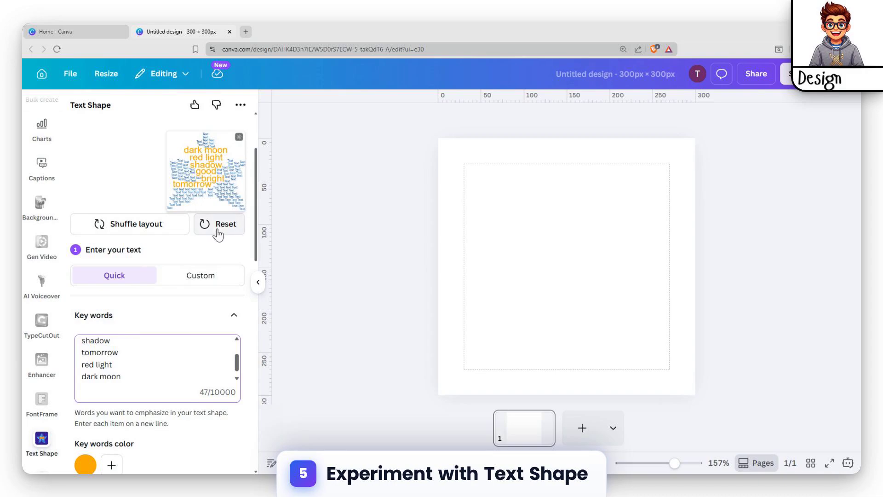
click(148, 226)
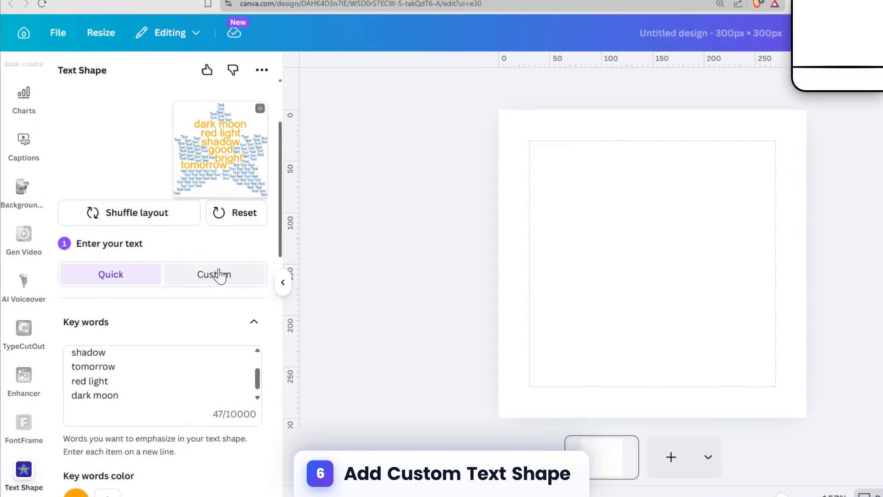
Step: Switch the text entry from Quick to Custom mode and look through the list of words with their sizes
click(210, 289)
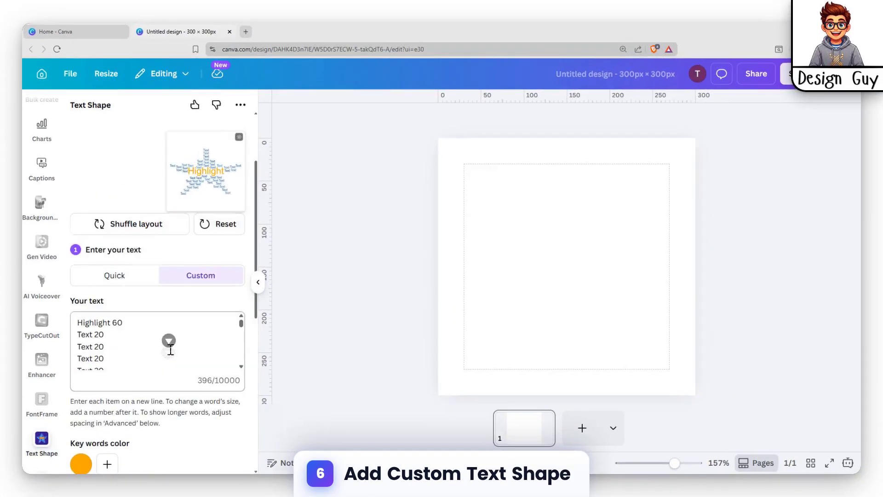
click(121, 276)
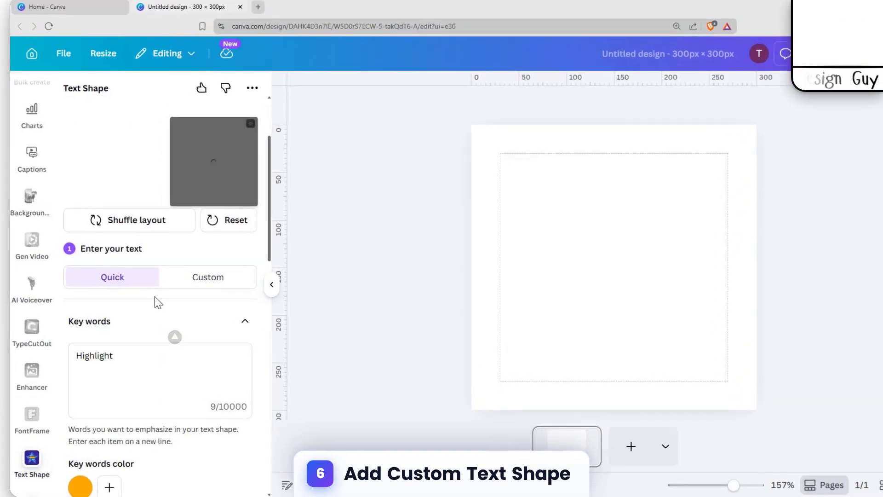
click(215, 277)
scroll(193, 364, down, 5)
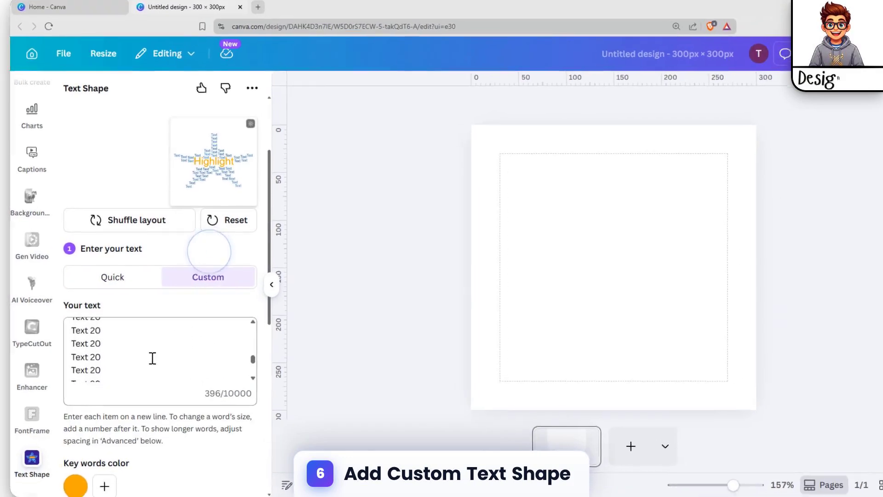
scroll(123, 342, down, 4)
scroll(178, 294, up, 4)
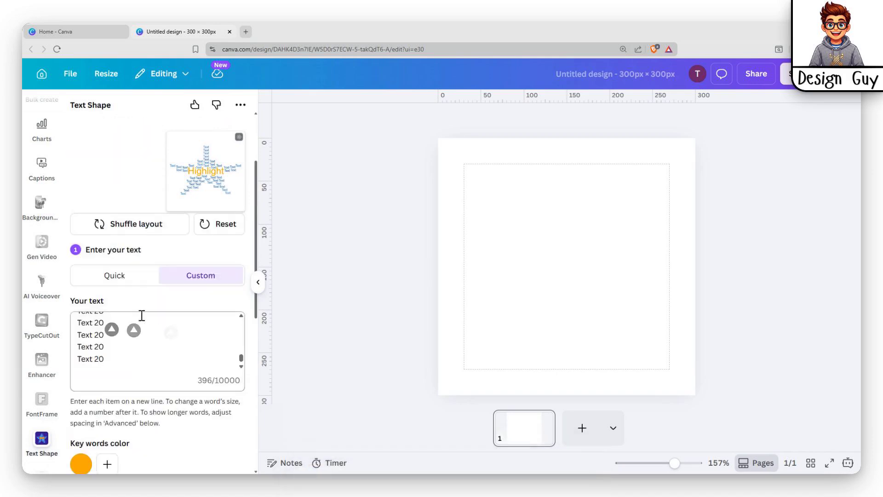
Step: Change the key words color from the default solid colours, trying light blue and settling on the cyan-blue swatch
scroll(101, 364, down, 2)
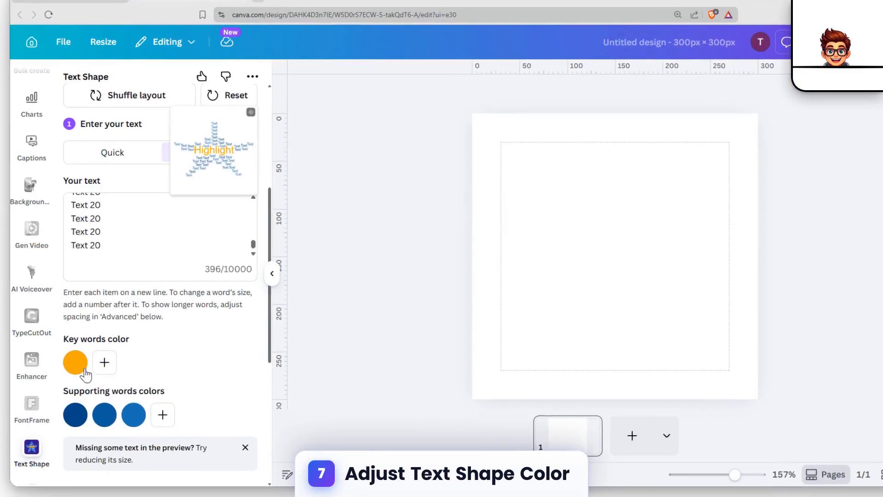
click(85, 366)
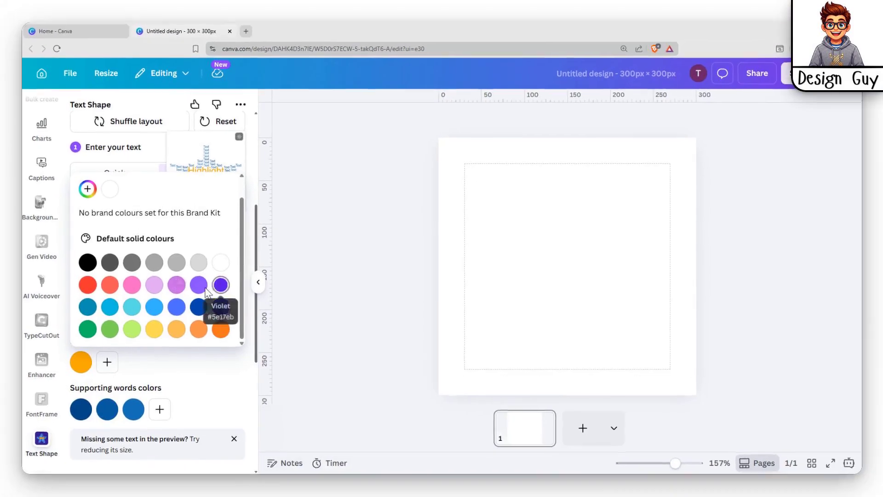
click(159, 297)
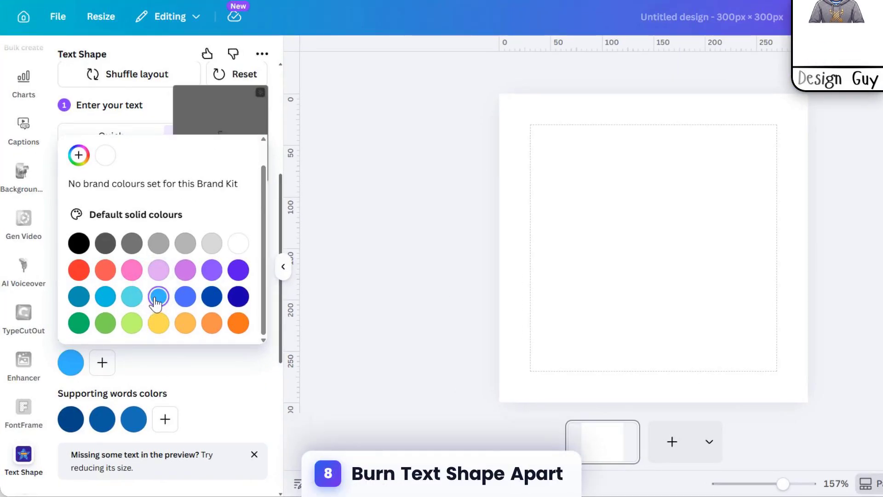
click(107, 296)
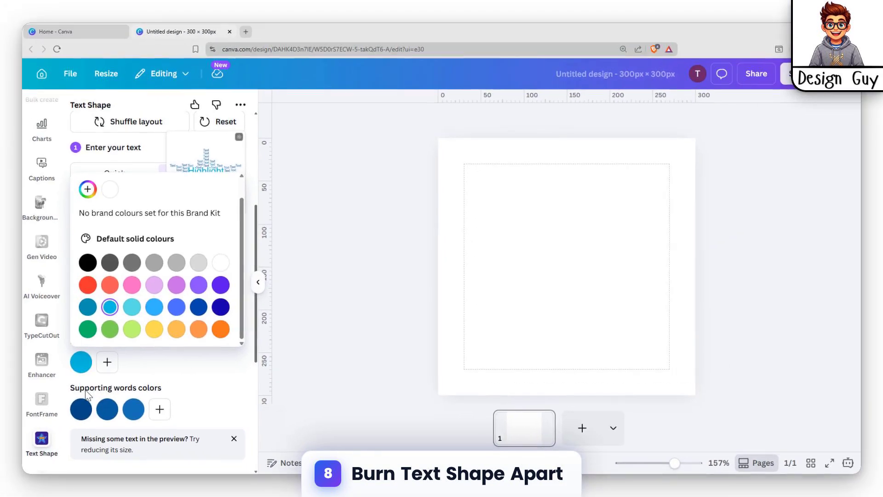
Step: Set the first two supporting words colors to light blue and remove the third one
click(85, 410)
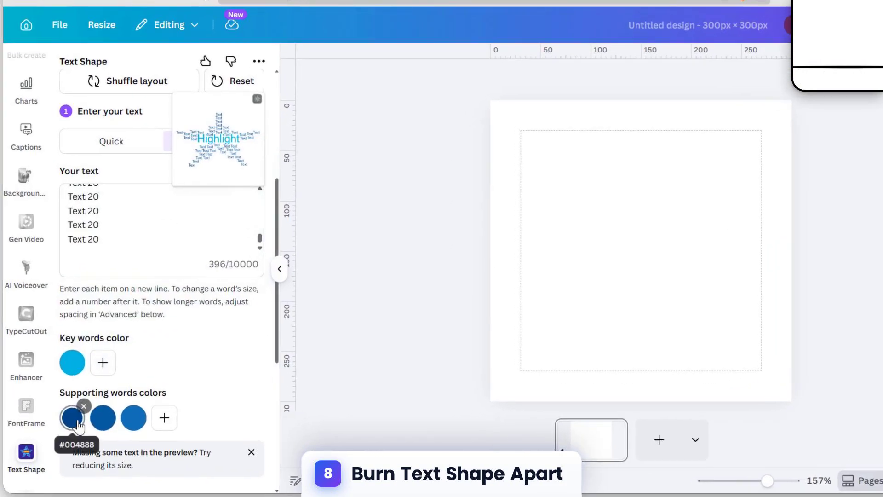
click(87, 412)
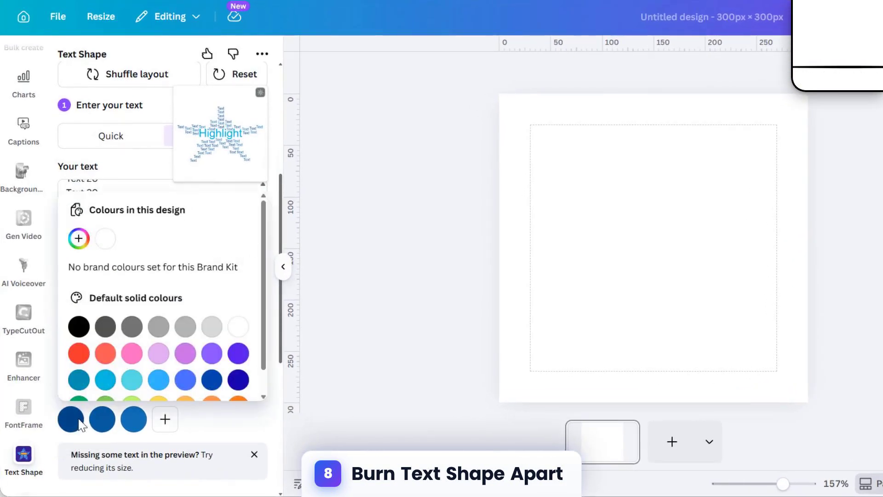
click(158, 382)
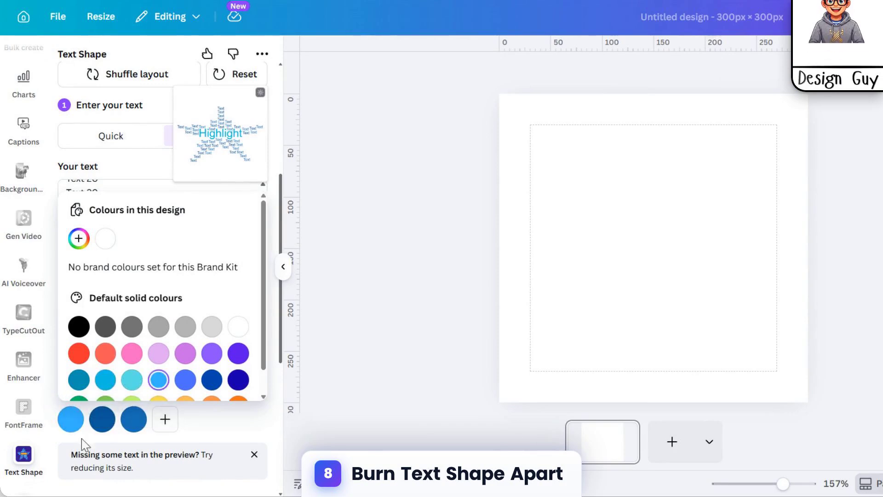
click(212, 427)
scroll(89, 314, down, 3)
click(71, 296)
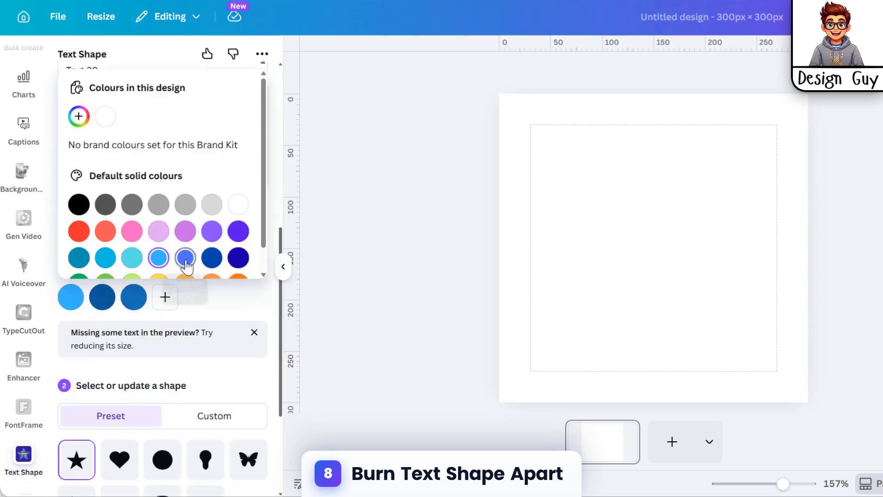
click(159, 258)
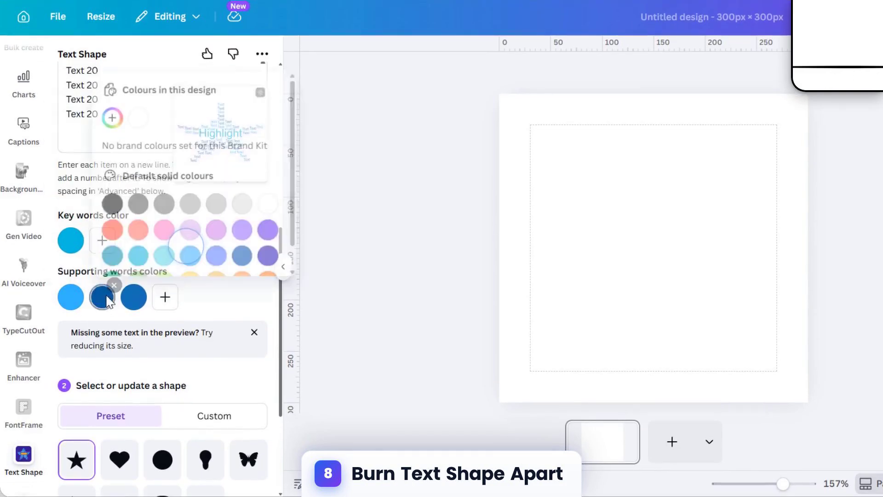
click(135, 302)
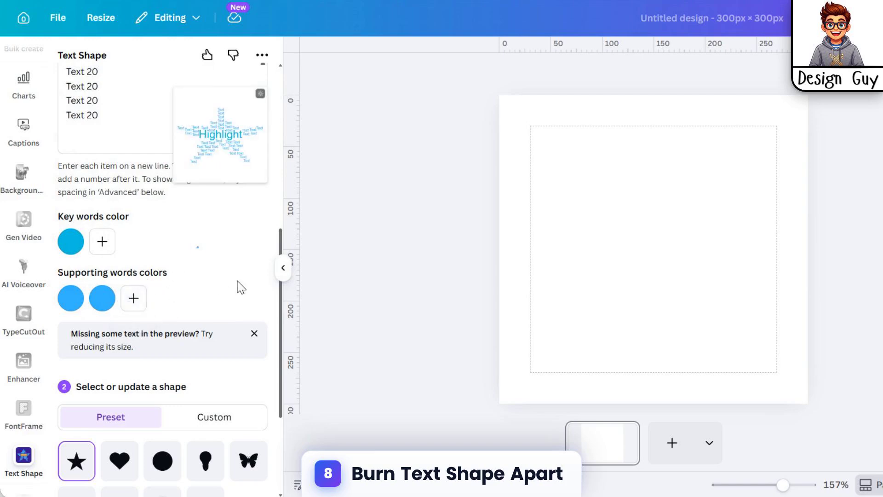
Step: Change the first line of the custom text from Highlight 60 to Text 20
scroll(218, 138, up, 3)
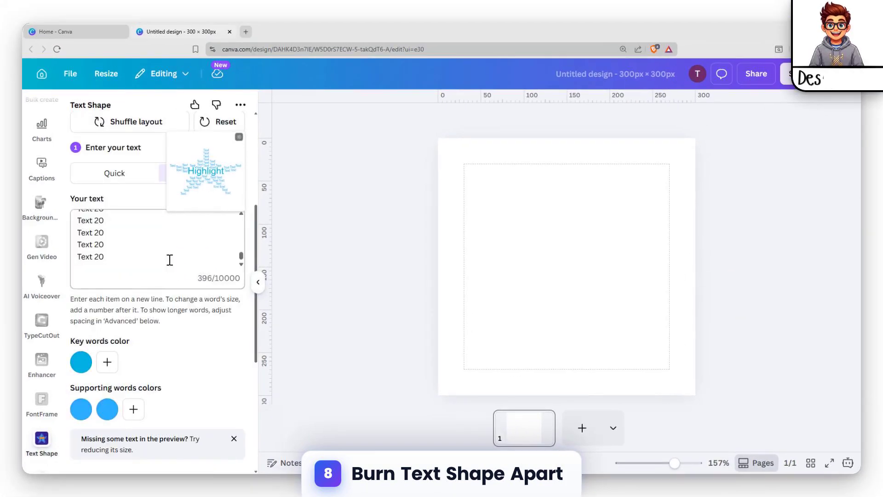
scroll(169, 260, down, 4)
scroll(143, 289, up, 6)
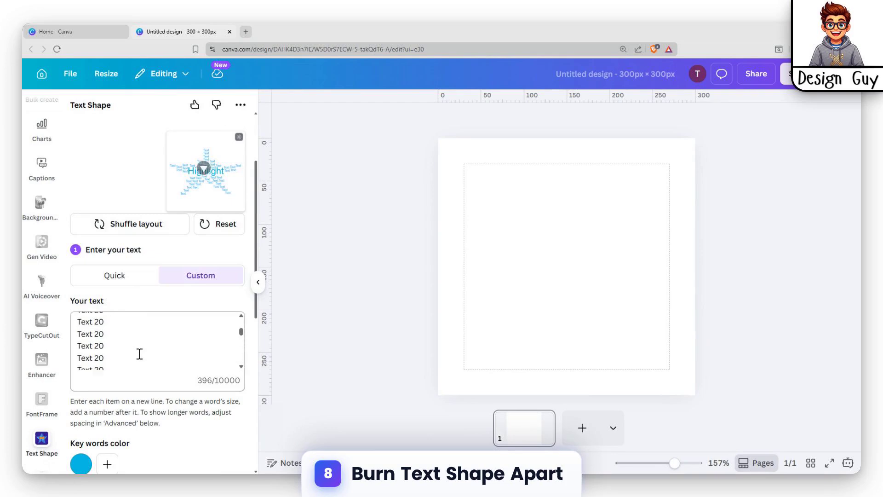
scroll(139, 354, up, 5)
click(134, 321)
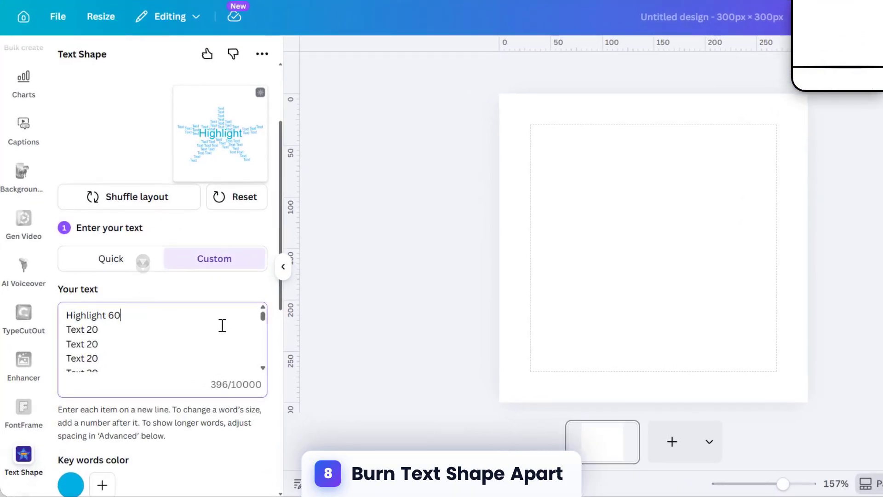
key(BackSpace)
text(2)
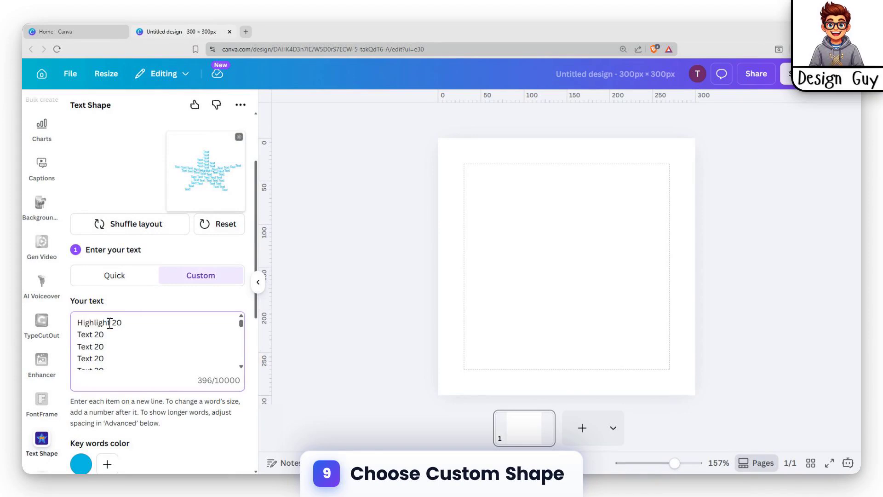
text(Text)
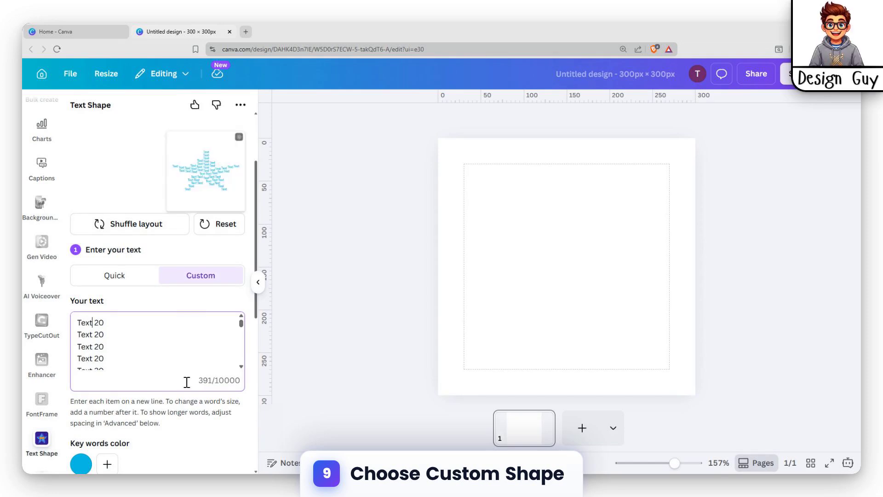
Step: Choose the circle as the preset shape for the text
scroll(179, 367, down, 7)
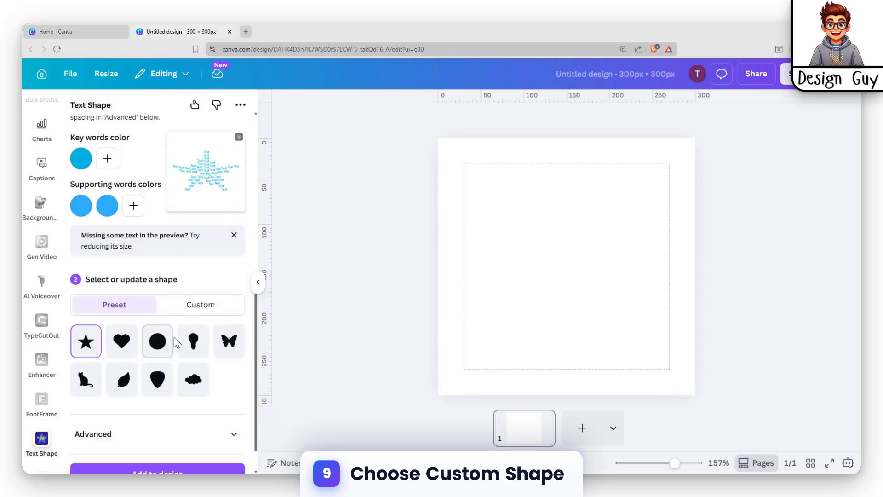
scroll(215, 301, down, 1)
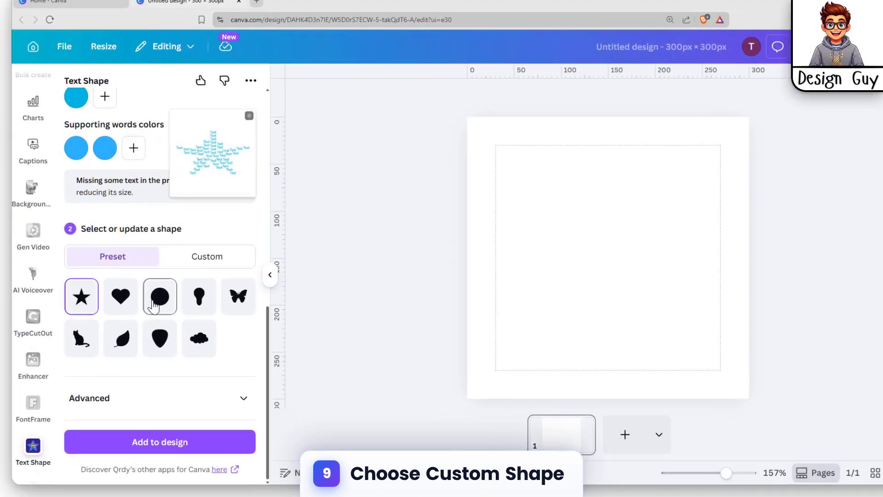
click(153, 310)
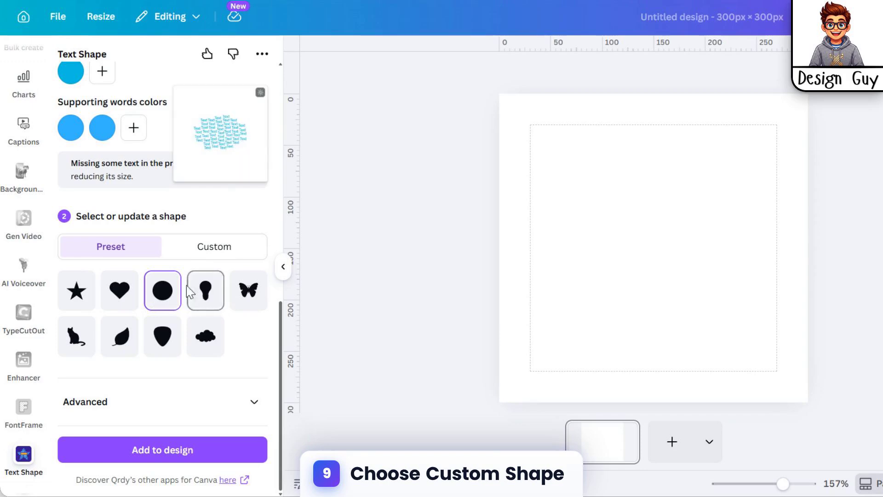
click(211, 247)
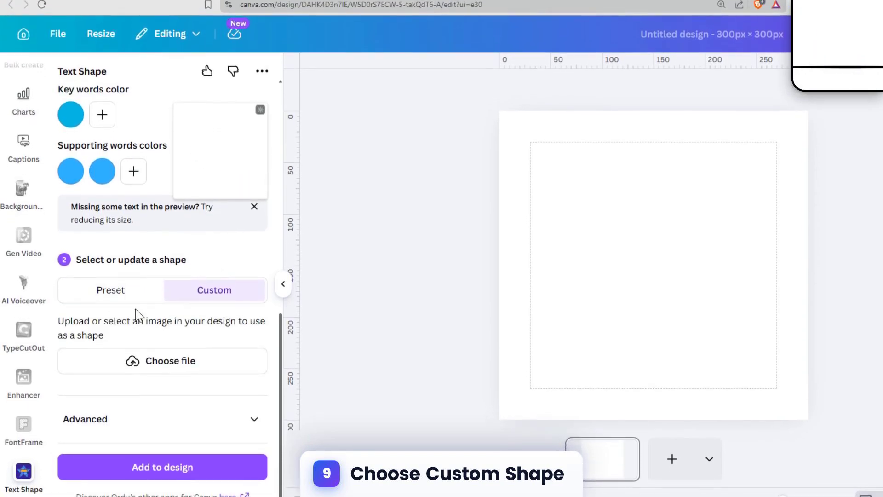
click(121, 288)
click(165, 323)
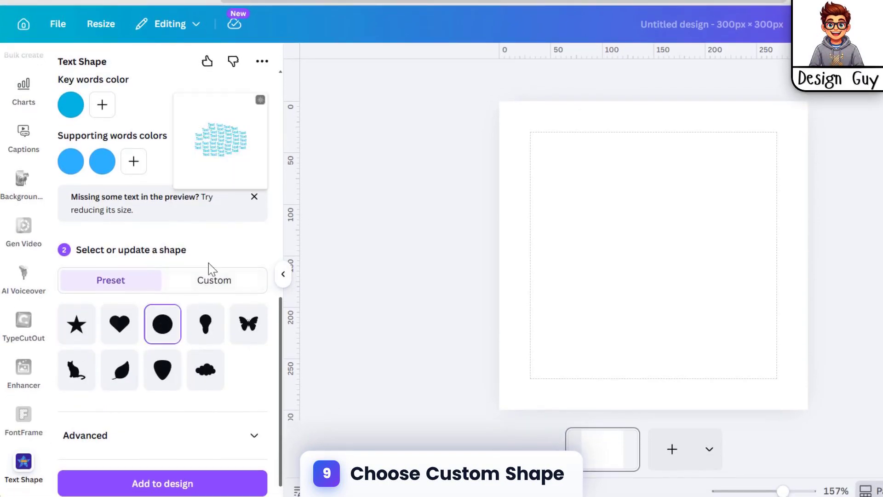
Step: Choose the rounded guitar-pick preset shape and add the resulting text shape to the design
scroll(208, 263, up, 5)
scroll(220, 160, down, 6)
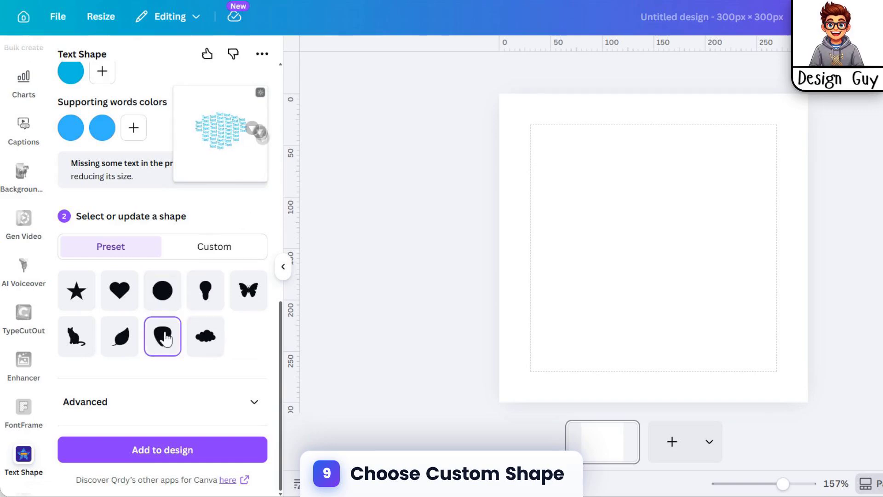
click(145, 450)
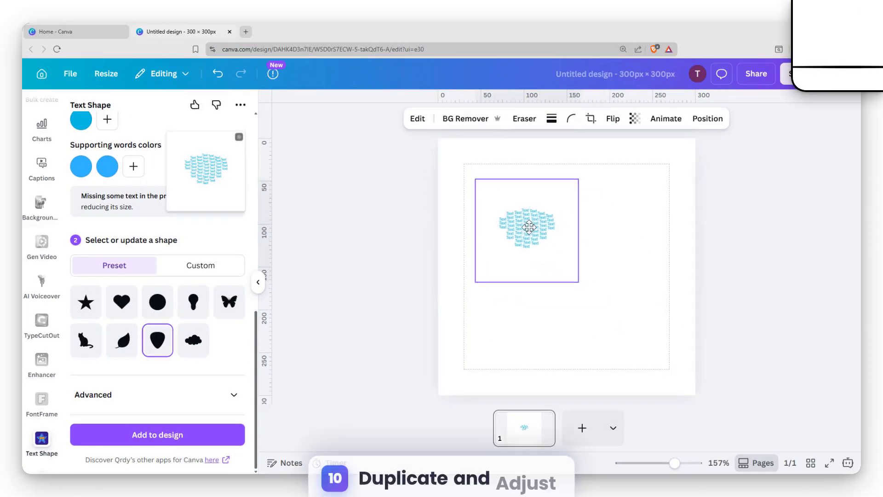
Step: Position the text shape near the page's upper left and duplicate it into a diagonal row of four copies
drag(529, 227, 550, 222)
key(ctrl+d)
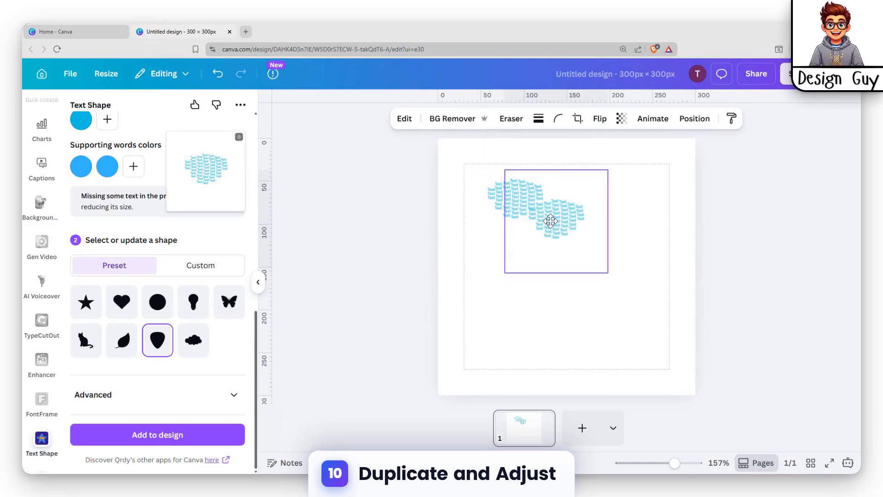
key(ctrl+d)
key(ctrl+d)
key(ctrl+d)
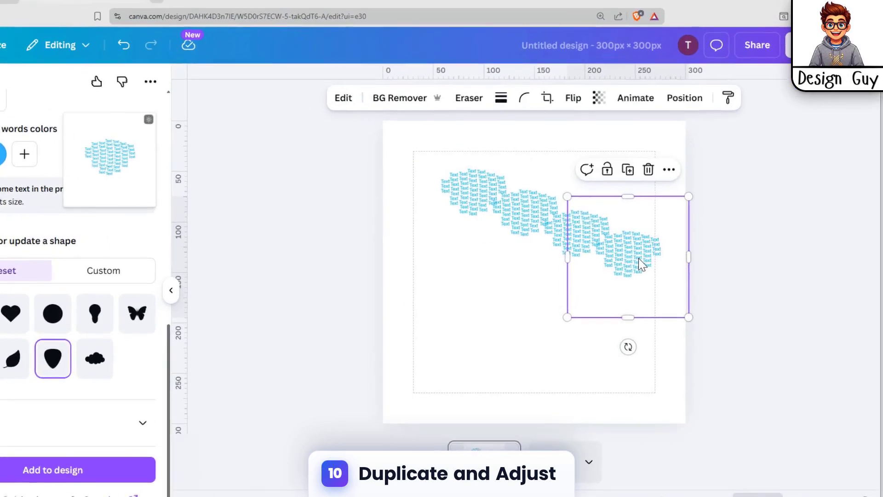
Step: Add more copies in a diagonal running down to the lower left and place one in the gap between the two rows
drag(689, 271, 583, 275)
key(ctrl+d)
key(ctrl+d)
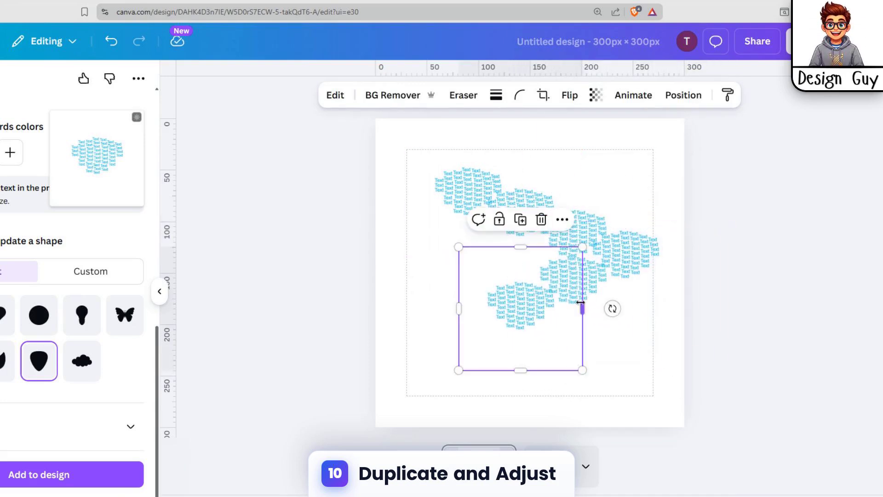
drag(489, 326, 560, 241)
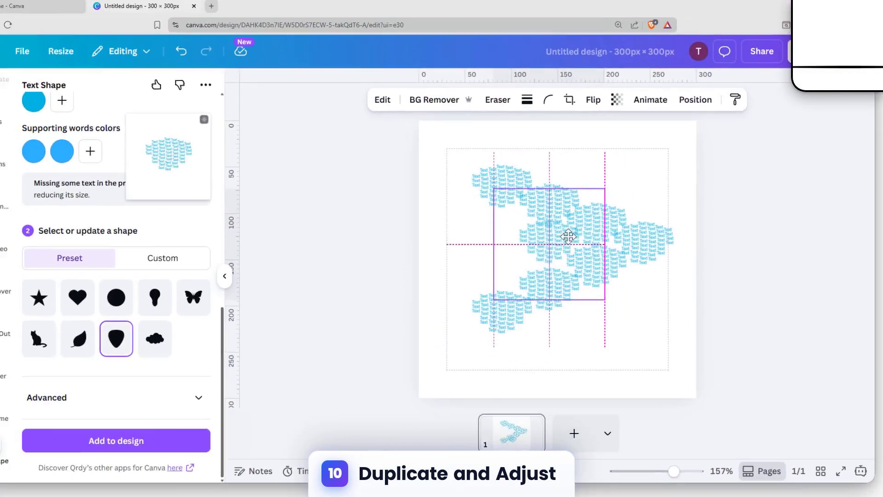
Step: Duplicate the text shape repeatedly and arrange the copies around the existing ones to cover most of the page
key(ctrl+d)
drag(529, 210, 596, 303)
key(ctrl+d)
key(ctrl+d)
key(ctrl+d)
key(ctrl+d)
drag(649, 389, 604, 164)
key(ctrl+d)
click(713, 280)
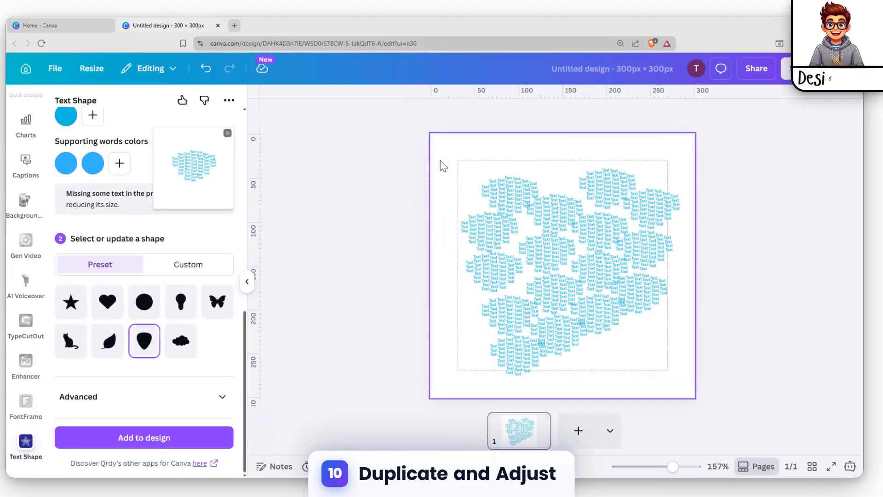
Step: Group all the text shape copies and center the group on the page
drag(383, 129, 655, 359)
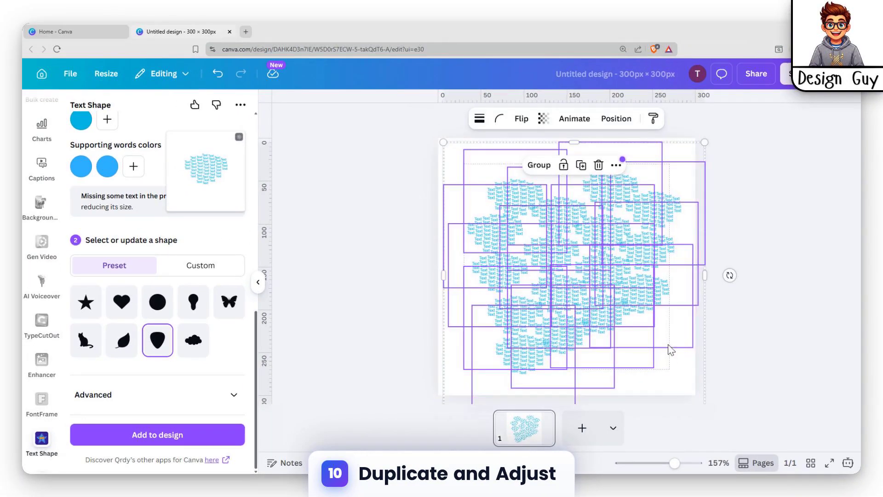
key(ctrl+g)
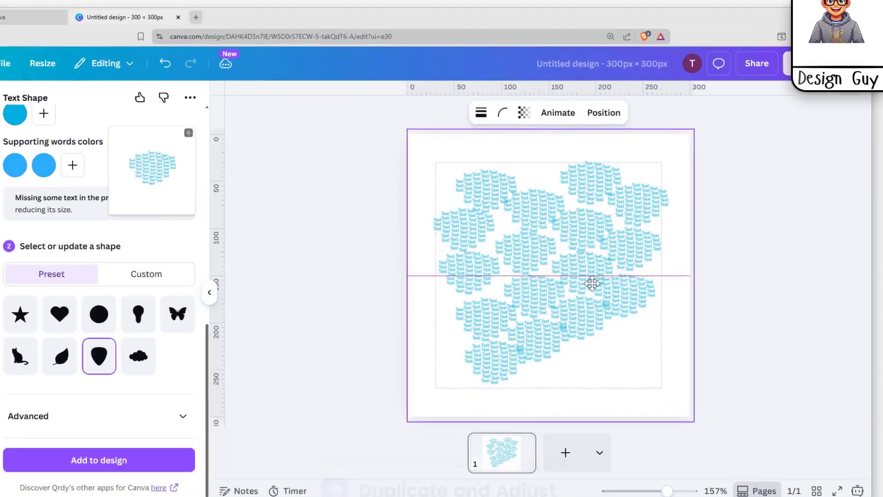
click(792, 318)
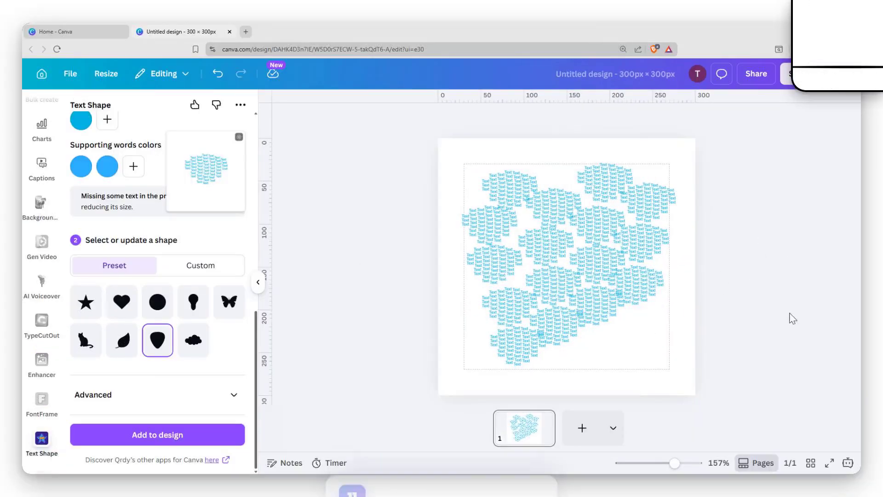
Step: Duplicate copies inside the group and reposition them to fill the bare areas along the page's lower, upper and right edges
click(596, 294)
click(524, 221)
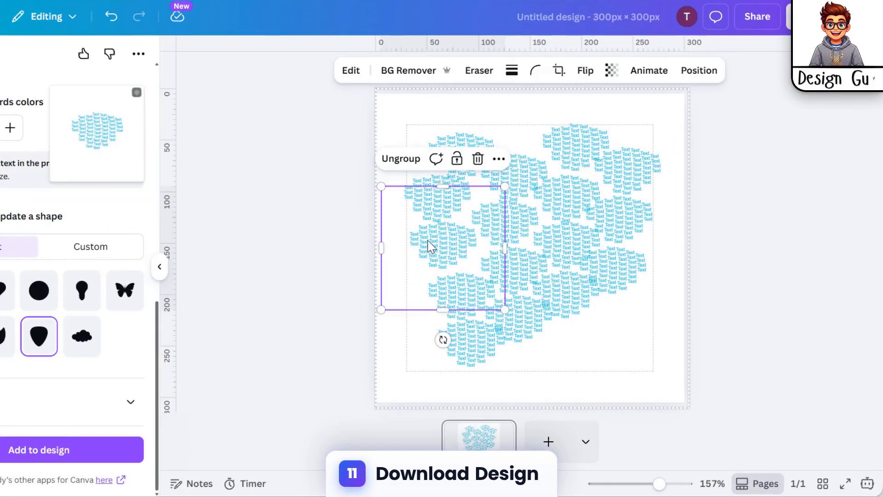
drag(435, 235, 620, 325)
key(ctrl+d)
drag(596, 160, 656, 168)
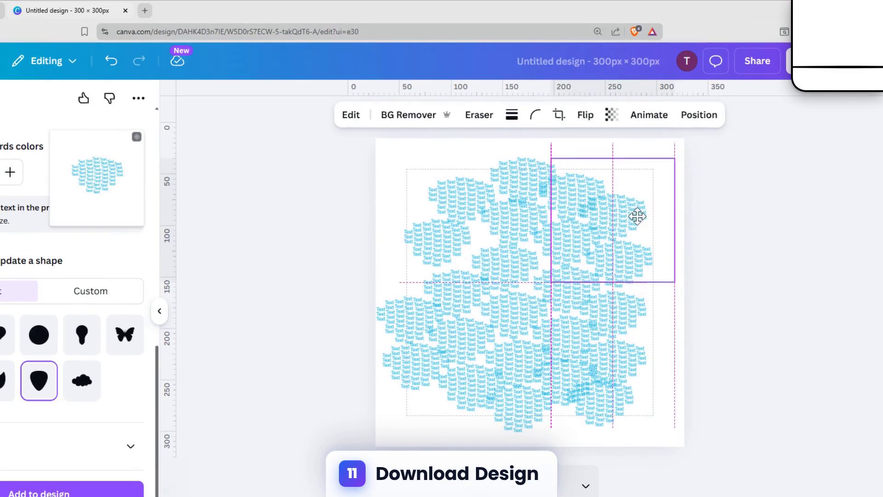
drag(637, 216, 643, 220)
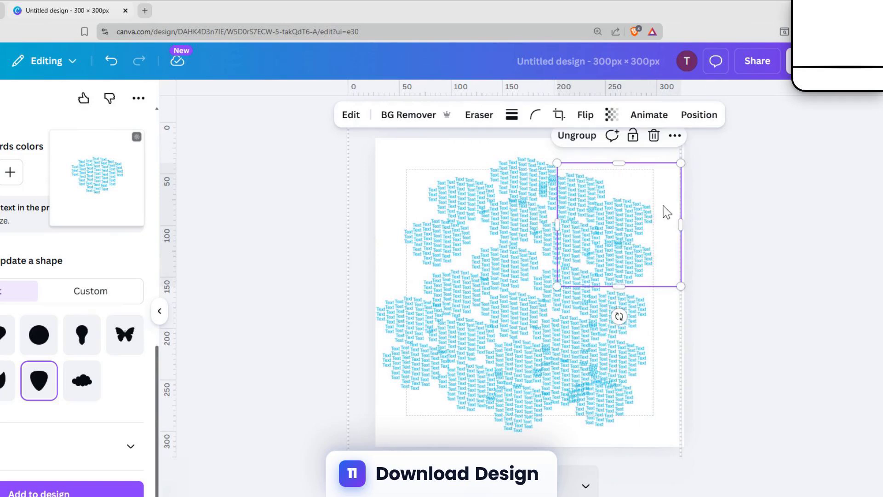
Step: Rearrange and duplicate the copies near the page's upper left to fill the gap there, and undo the last change
click(422, 245)
click(362, 230)
click(408, 228)
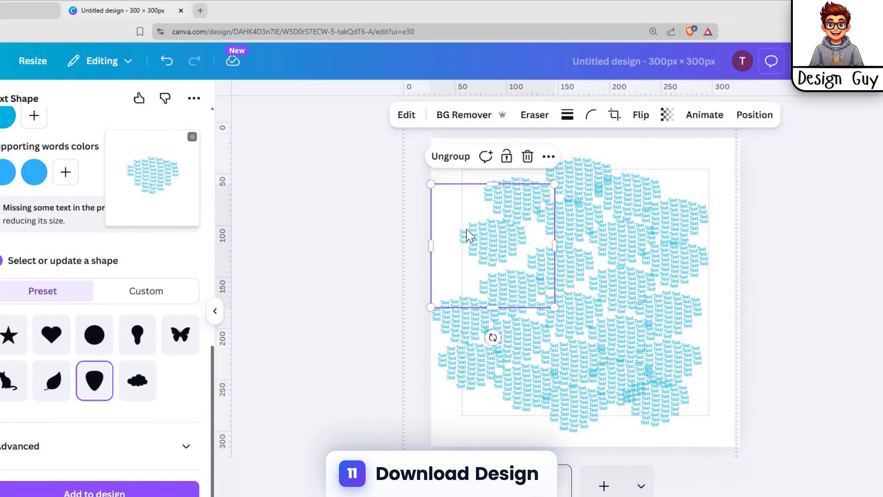
drag(411, 230, 434, 231)
drag(490, 232, 461, 206)
key(ctrl+d)
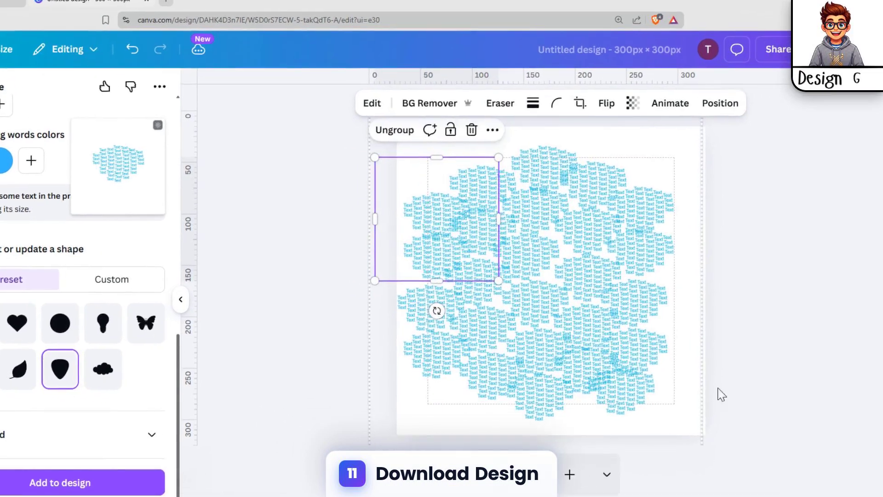
click(799, 357)
click(440, 214)
key(ctrl+z)
click(772, 318)
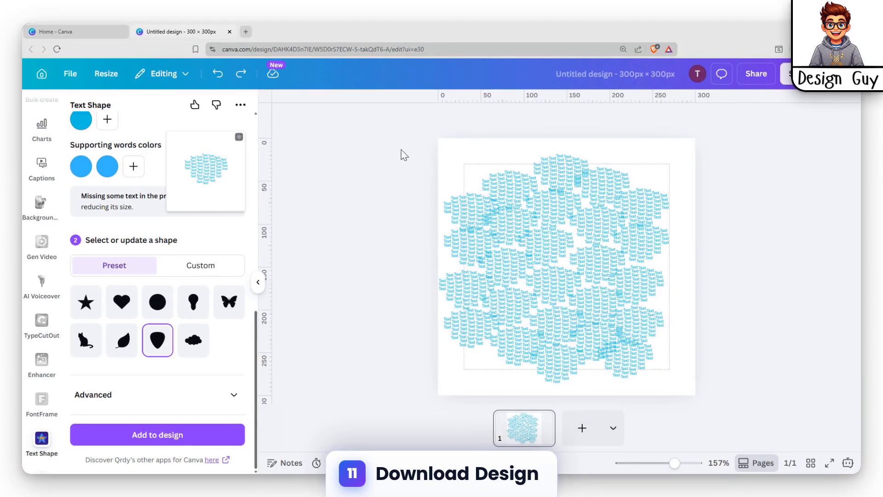
drag(403, 155, 708, 400)
key(ctrl+f)
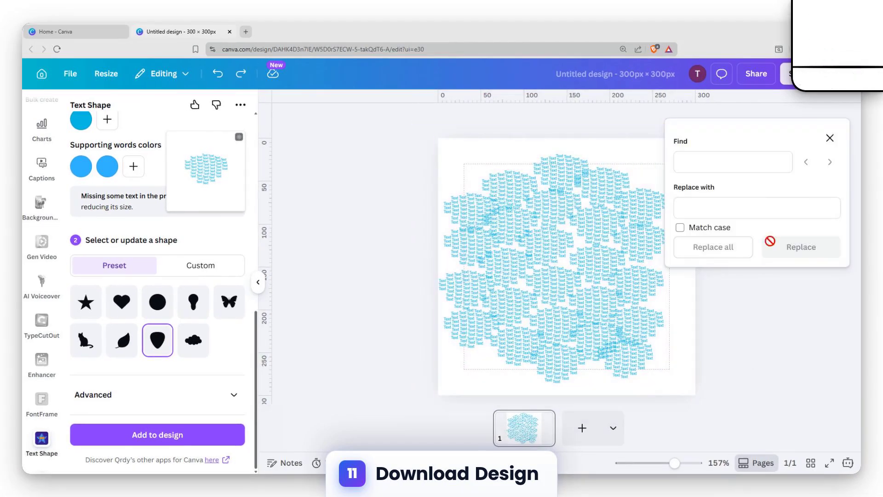
click(830, 138)
Step: Download the design as a PNG at size 3.125 with a transparent background
click(752, 76)
click(661, 309)
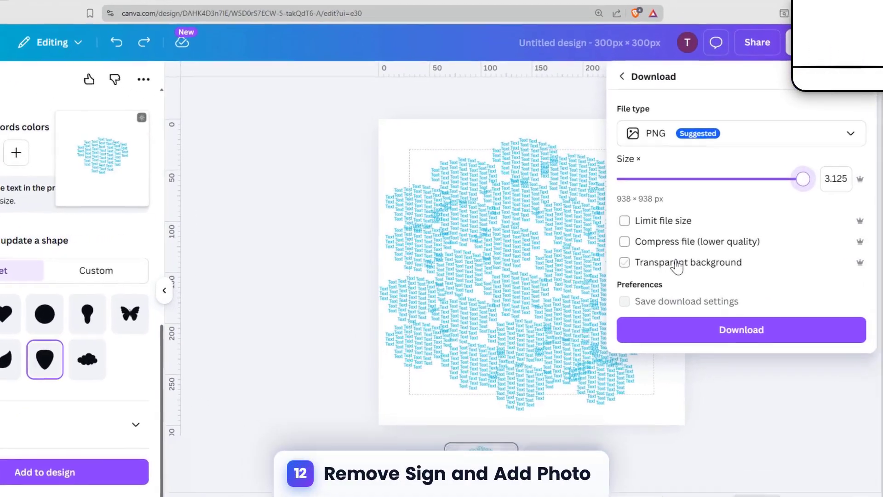
click(689, 258)
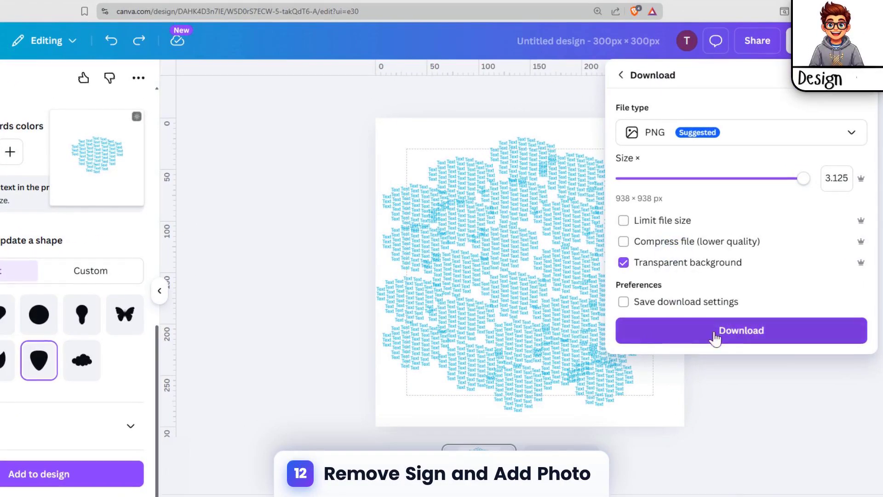
click(624, 262)
click(695, 339)
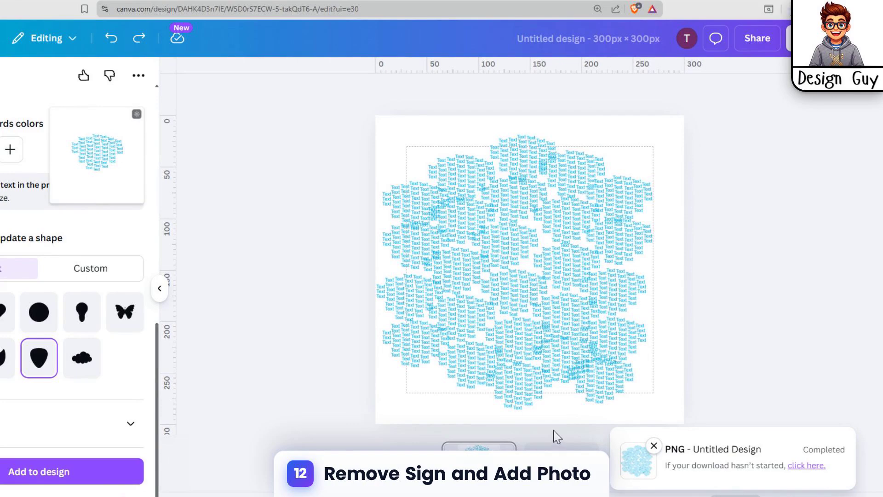
Step: Delete the grouped text shapes, undo the deletion and scale the group down within the page margins
click(380, 340)
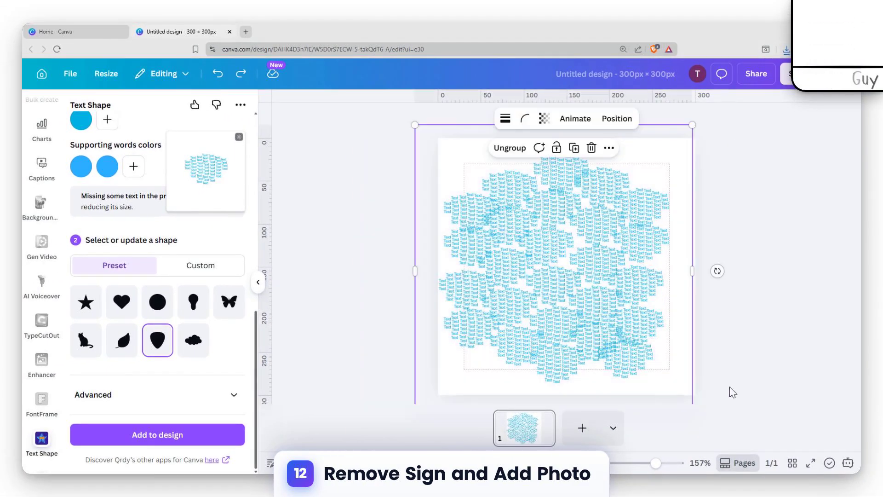
key(Delete)
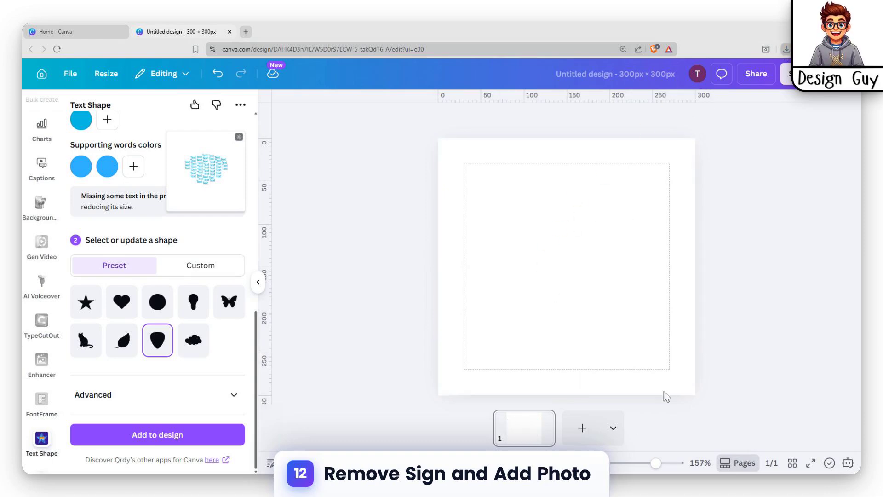
key(ctrl+z)
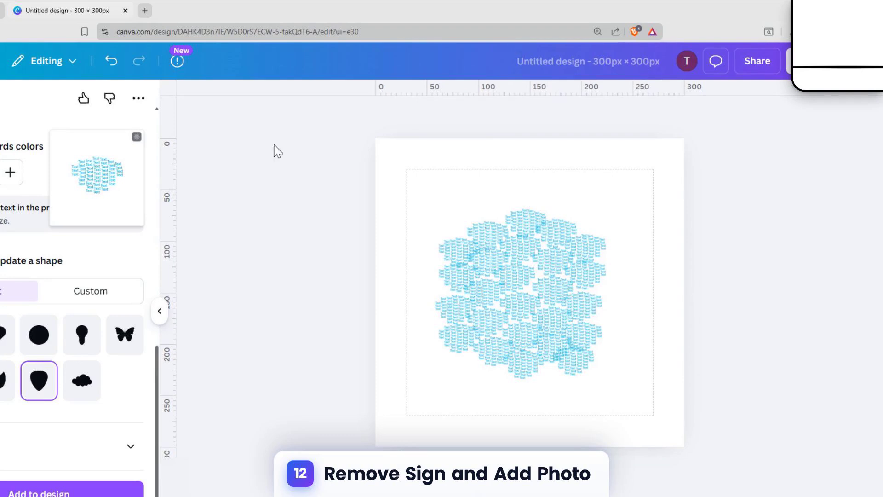
Step: Search the photos for "girl" and add the photo of the smiling woman with glasses and a red top
click(24, 155)
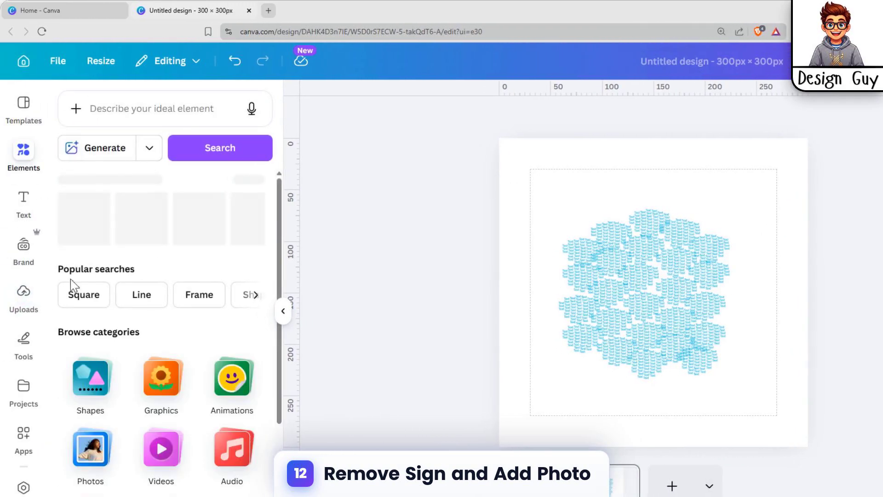
click(91, 411)
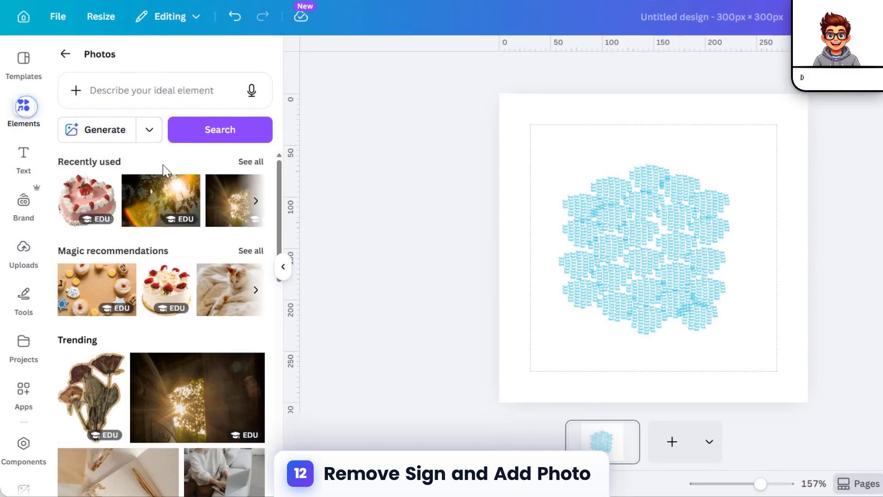
click(173, 90)
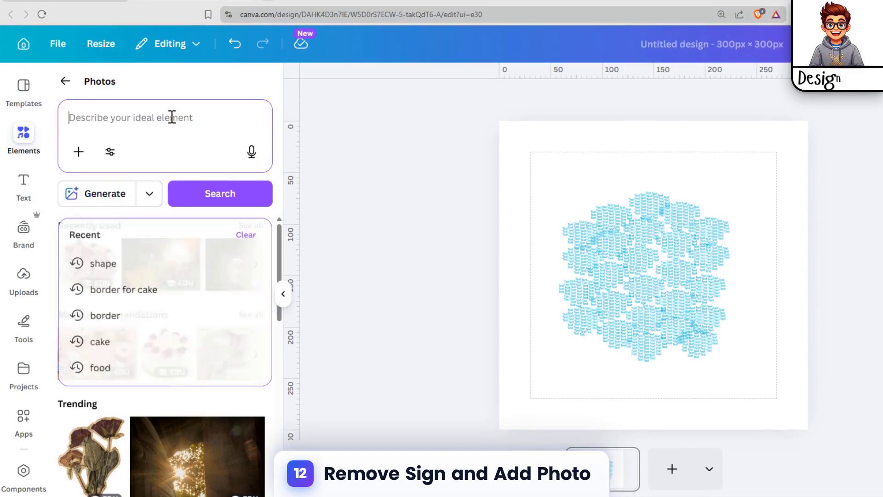
text(girl)
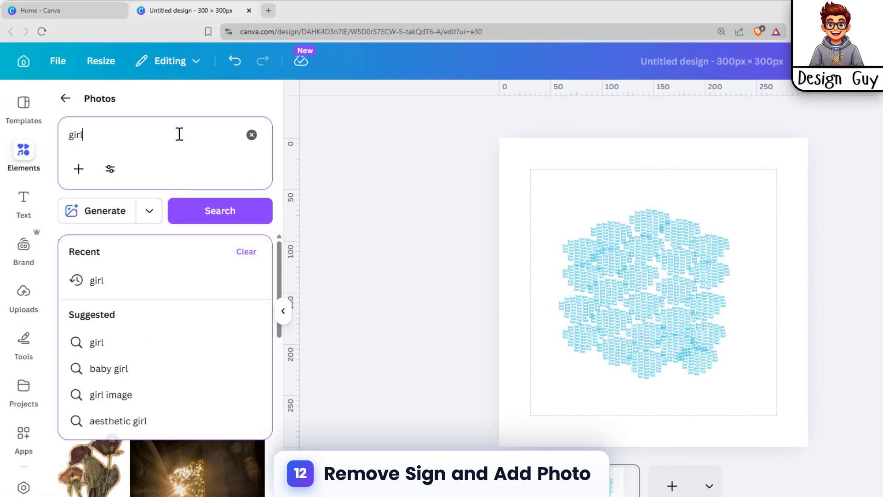
key(Return)
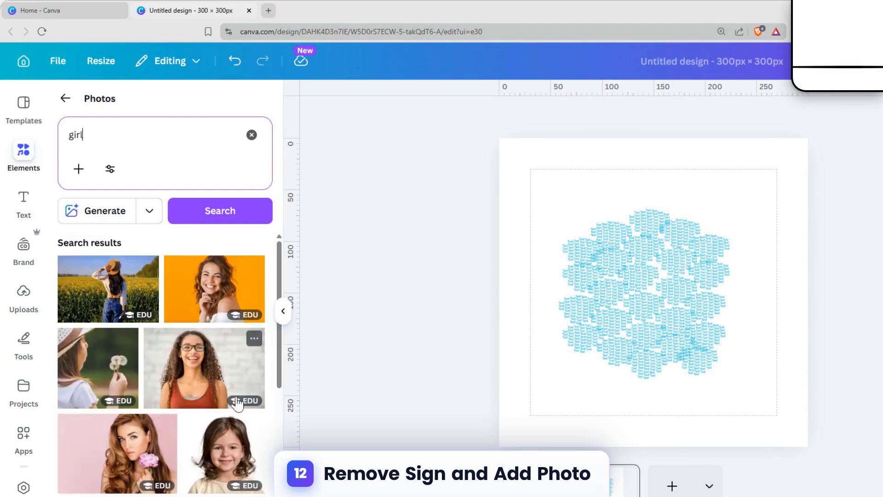
click(202, 375)
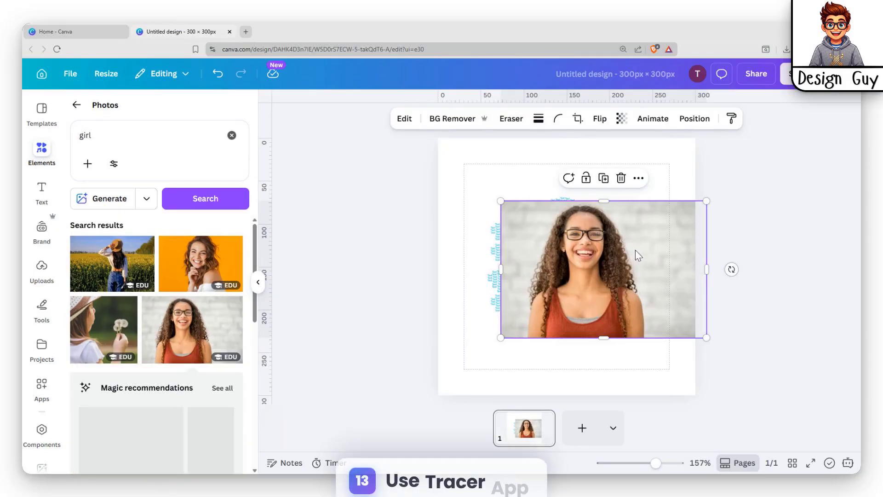
Step: Move the woman's photo over the text group and remove its background
drag(736, 273, 713, 291)
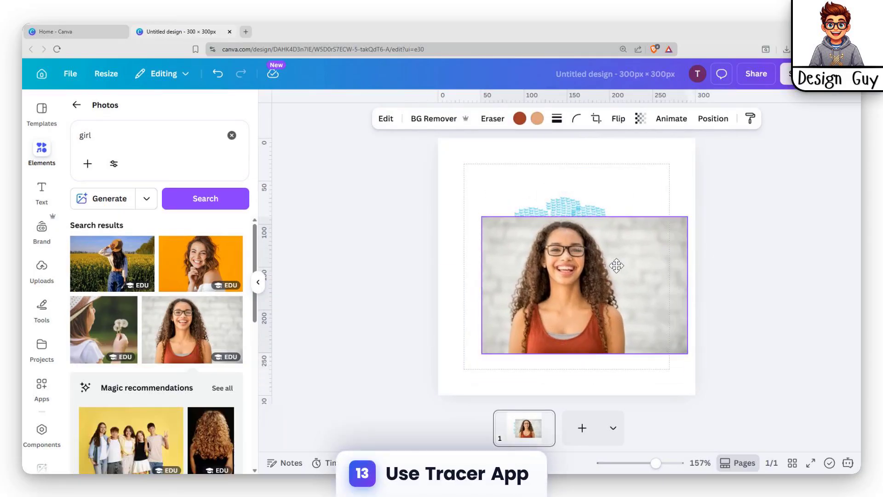
click(434, 119)
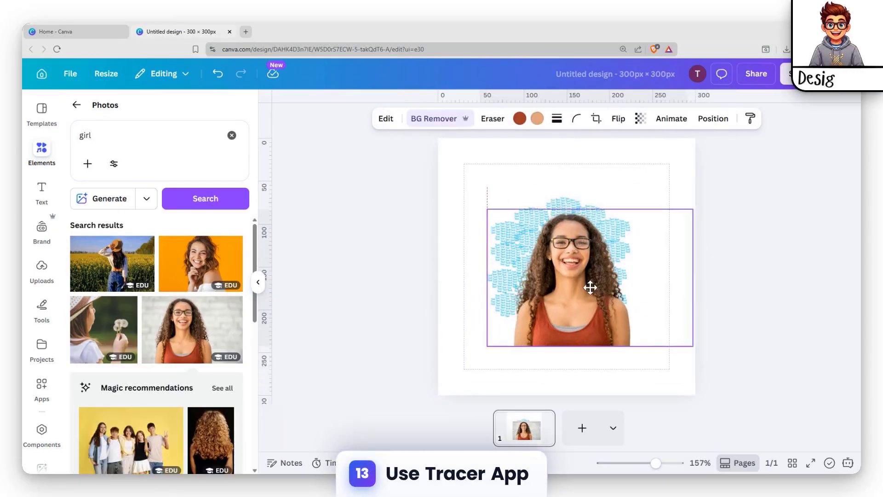
Step: Search the apps for "tracer" and open the Tracer app with the woman's cut-out photo selected
scroll(22, 286, down, 2)
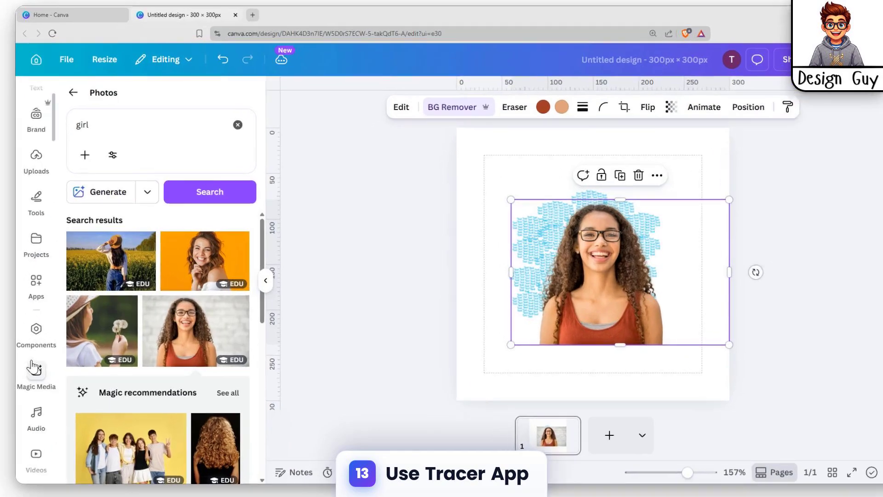
click(33, 307)
text(Text Shape)
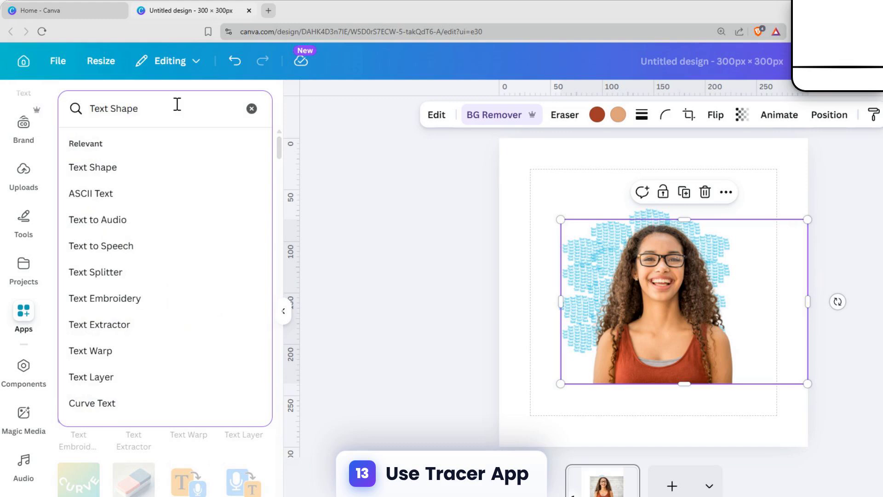
text(s)
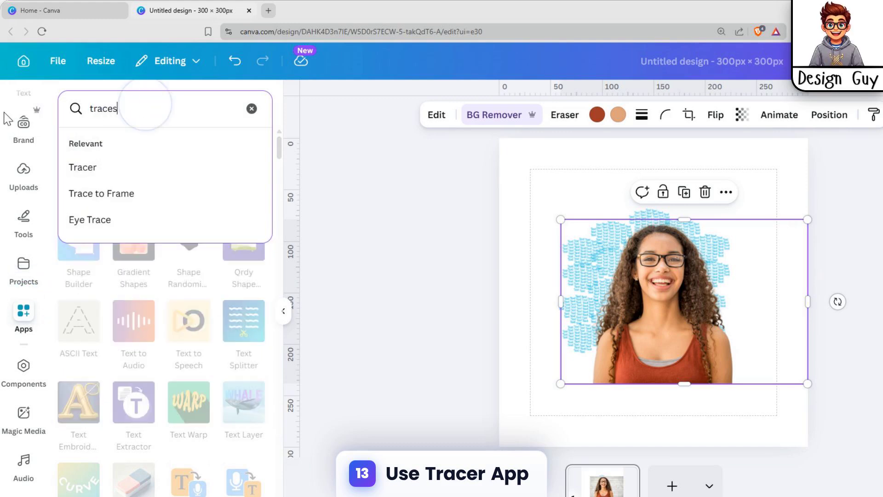
text(r)
key(Return)
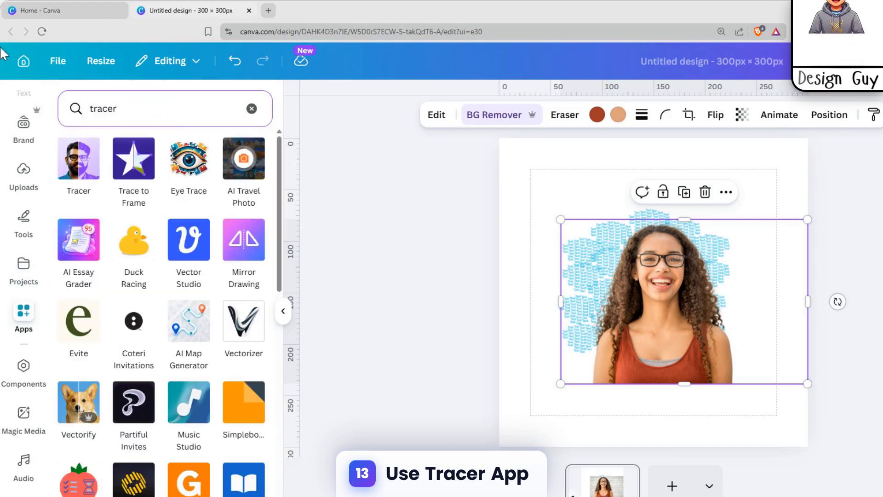
click(81, 151)
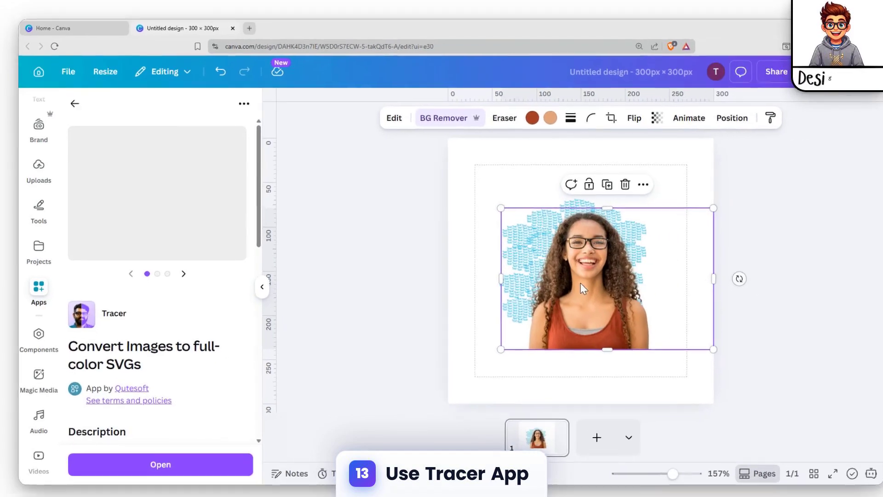
scroll(147, 368, down, 4)
click(157, 454)
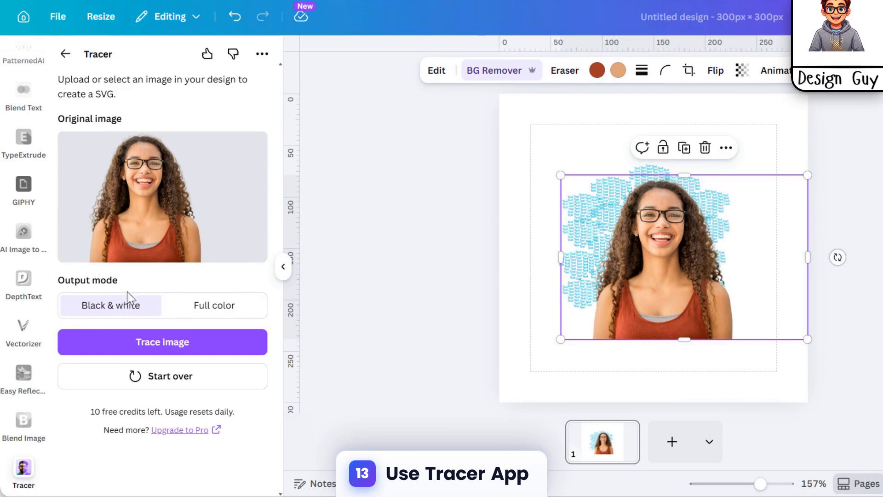
Step: Trace the woman's photo into the design in Black & white mode and delete the original photo
click(177, 350)
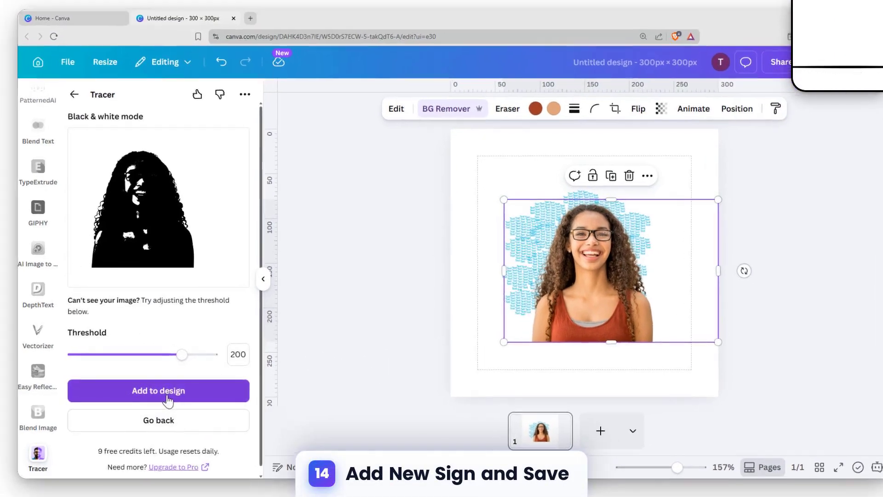
click(168, 391)
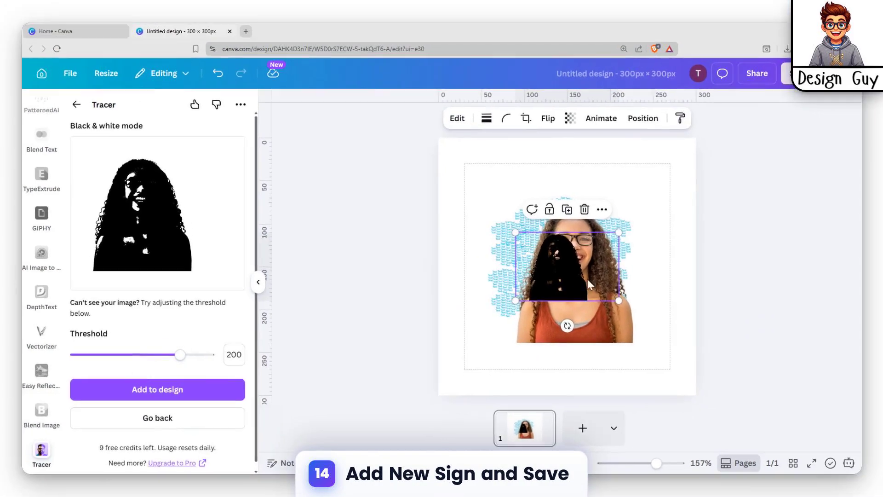
drag(612, 274, 721, 222)
click(613, 260)
key(Delete)
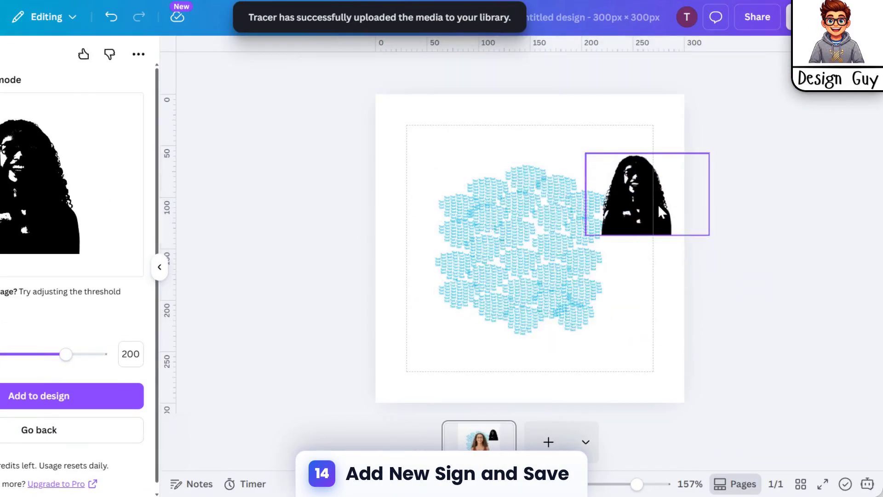
Step: Move the black tracing over the text group and enlarge it to cover most of the group
drag(659, 206, 479, 206)
drag(531, 234, 709, 353)
drag(505, 278, 563, 280)
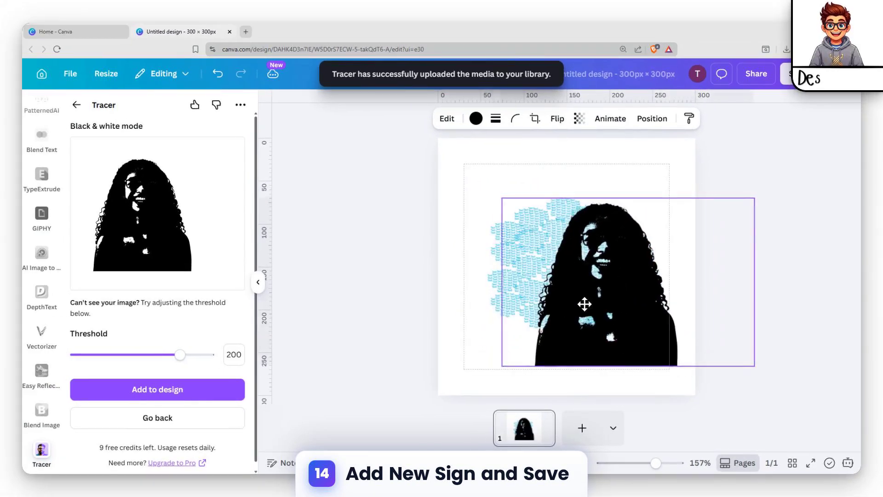
Step: Move the black tracing from page 1 to a new blank page 2
key(Delete)
click(582, 428)
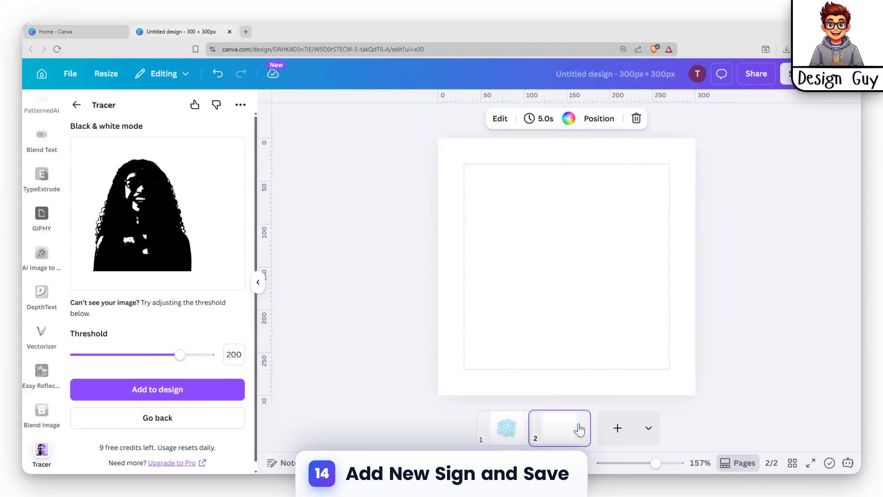
key(ctrl+v)
Step: Enlarge the tracing on page 2 and centre the woman's silhouette within the page margins
mouse_move(583, 271)
mouse_down()
mouse_move(558, 264)
mouse_move(568, 253)
mouse_move(517, 233)
mouse_move(537, 235)
mouse_up()
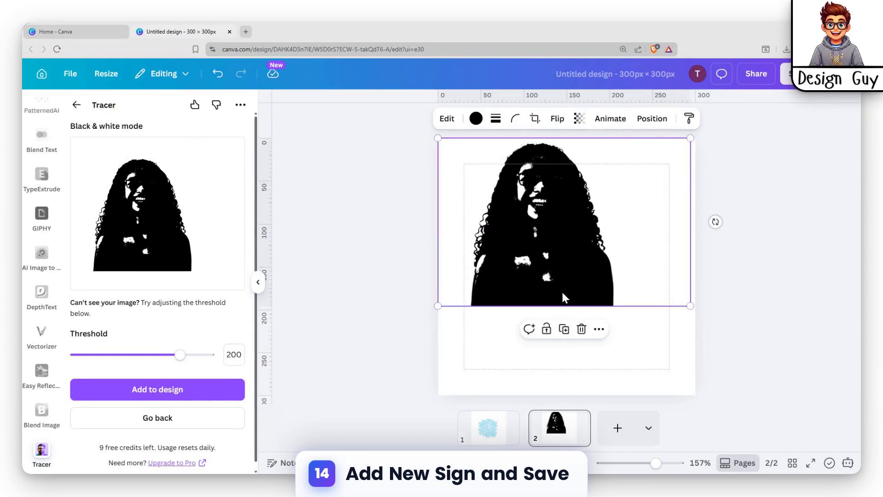
drag(689, 304, 724, 328)
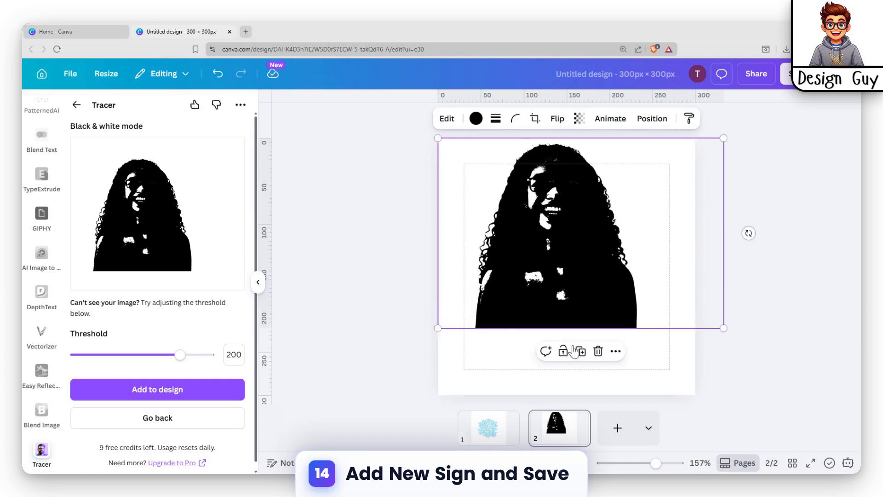
drag(437, 328, 345, 386)
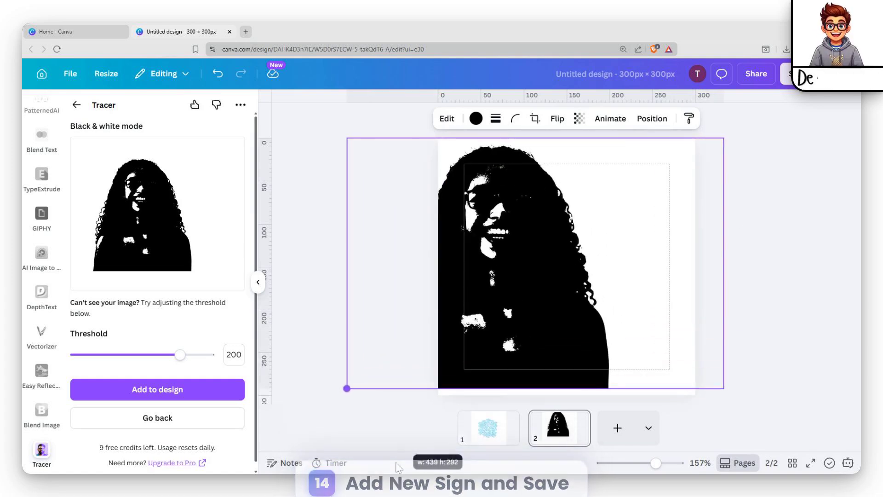
mouse_move(529, 320)
mouse_down()
mouse_move(578, 319)
mouse_move(597, 308)
mouse_up()
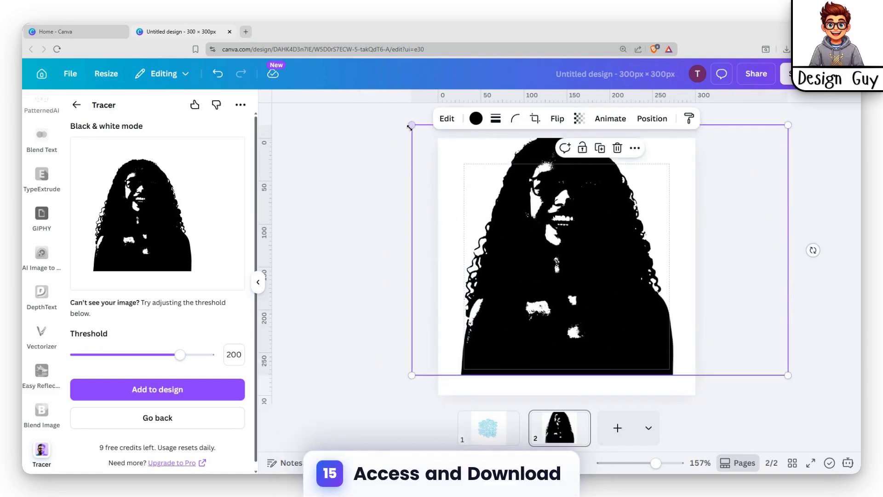
drag(410, 127, 499, 233)
mouse_move(629, 272)
mouse_down()
mouse_move(554, 246)
mouse_move(573, 243)
mouse_move(570, 252)
mouse_up()
click(779, 214)
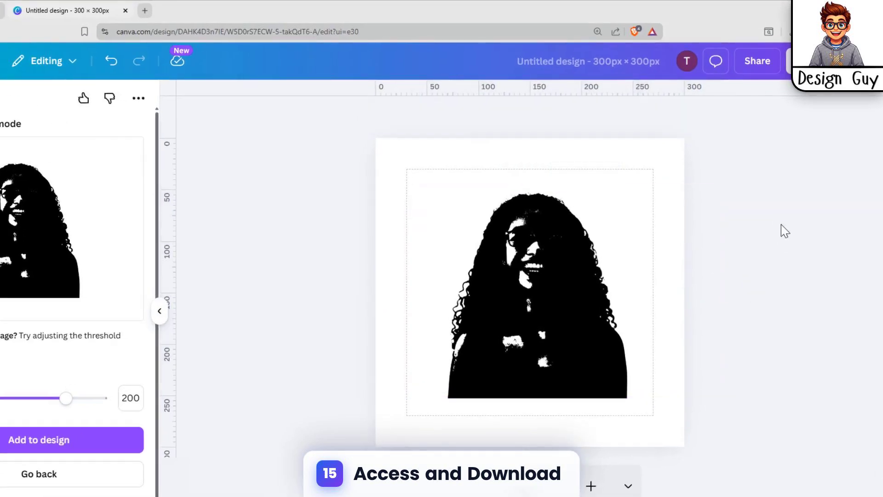
Step: Download only page 2 as a PNG at size 3.125 with Transparent background turned off
click(755, 69)
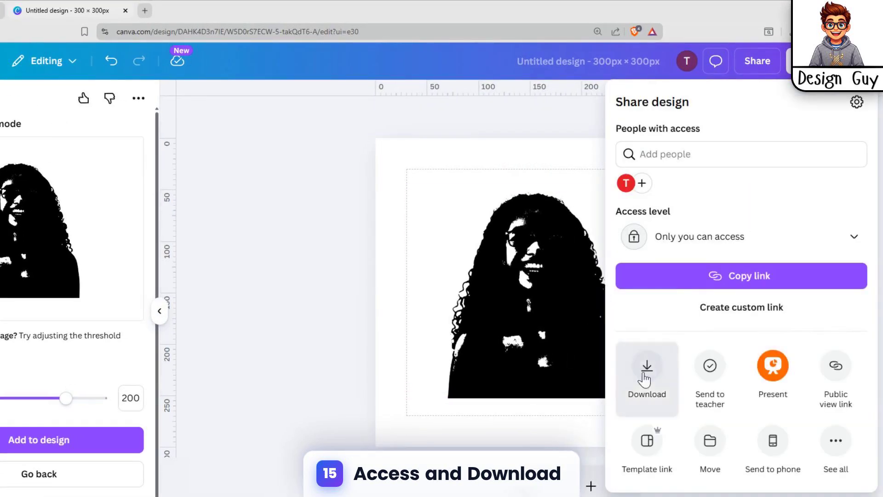
click(646, 368)
click(655, 329)
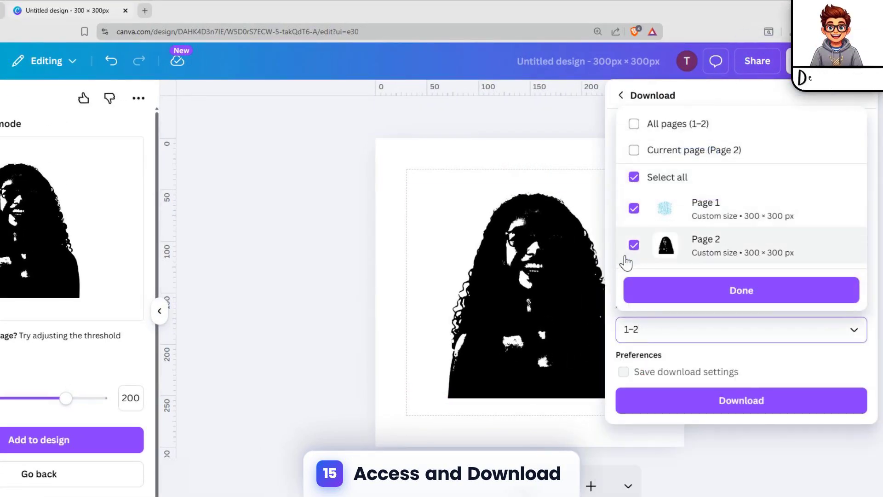
click(634, 208)
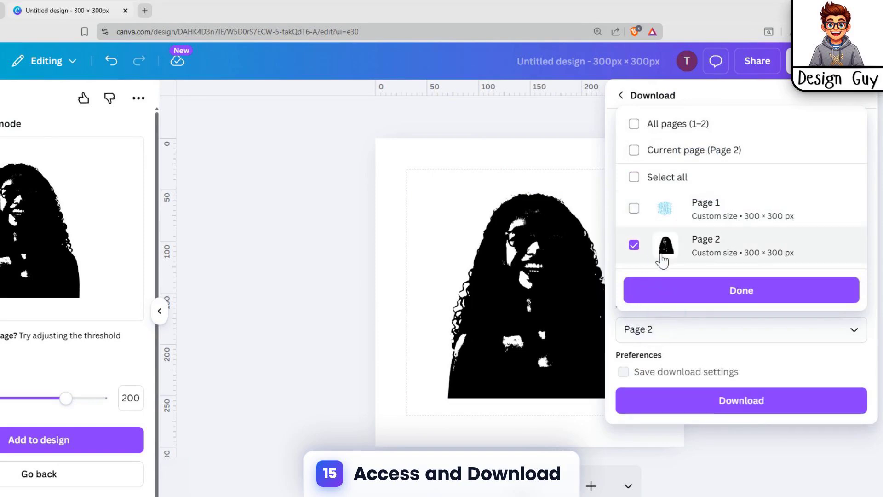
click(698, 301)
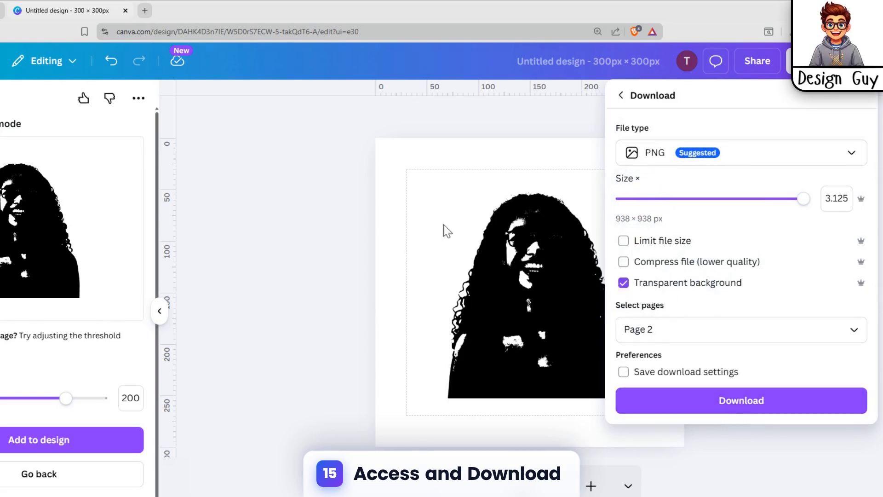
click(623, 283)
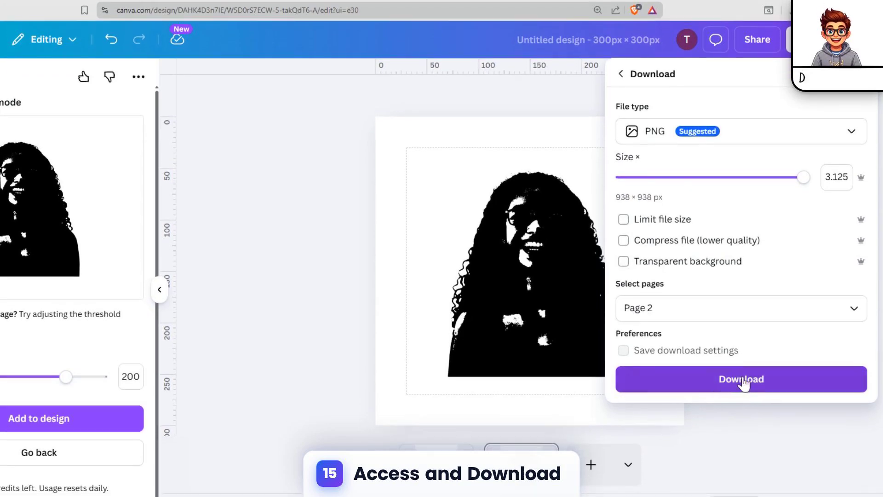
click(741, 400)
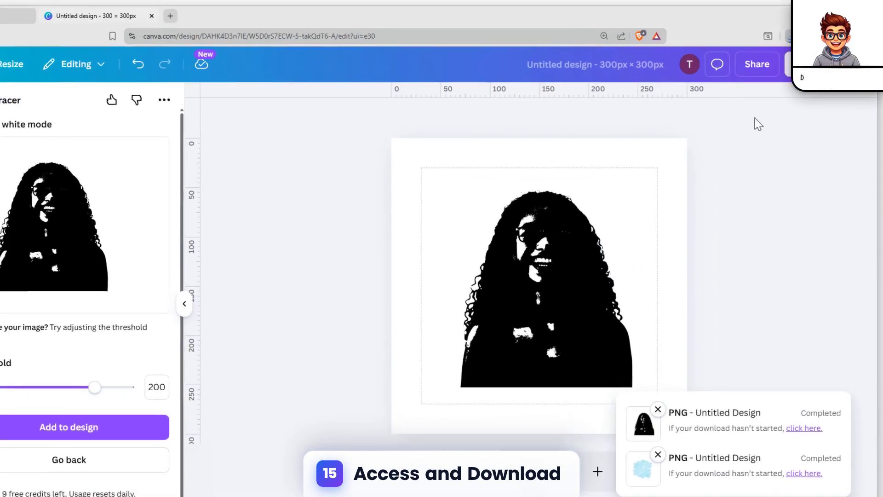
Step: Remove the tracing from page 2 and add the downloaded white-background silhouette PNG over the text pattern on page 1
click(542, 269)
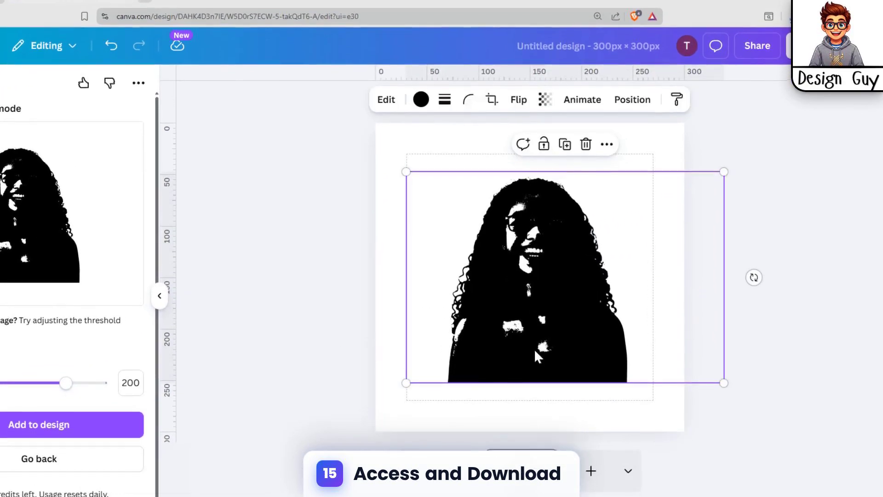
click(489, 427)
click(439, 447)
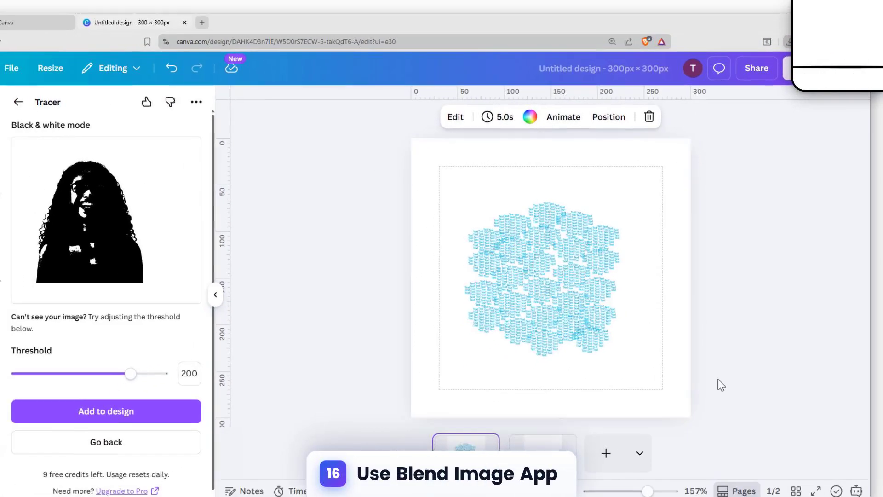
key(ctrl+v)
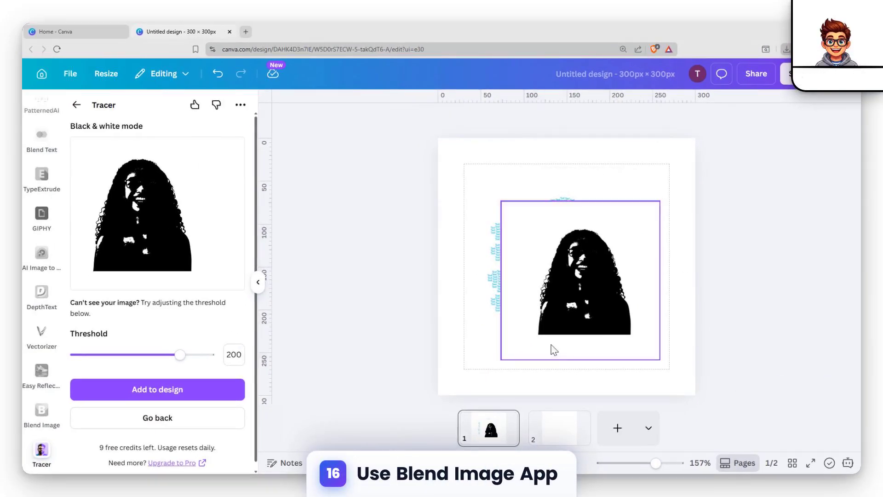
click(541, 299)
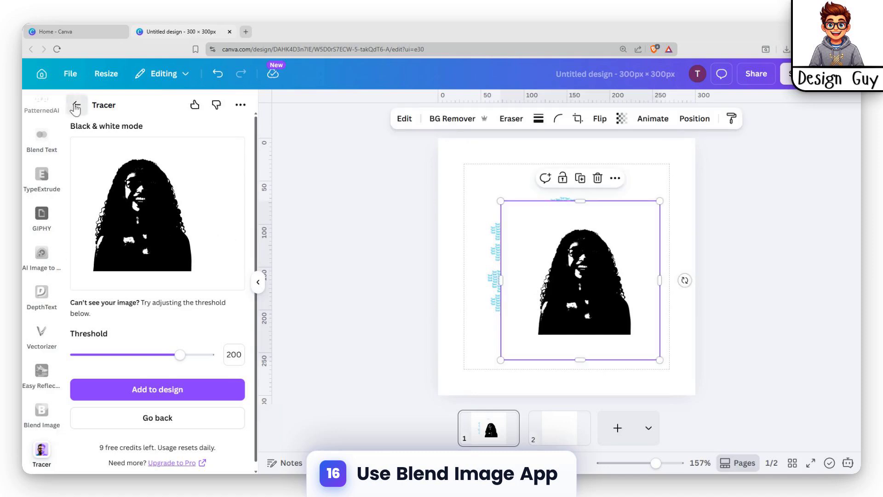
Step: Search the apps for "blend image" and open the Blend Image app
click(76, 107)
click(43, 387)
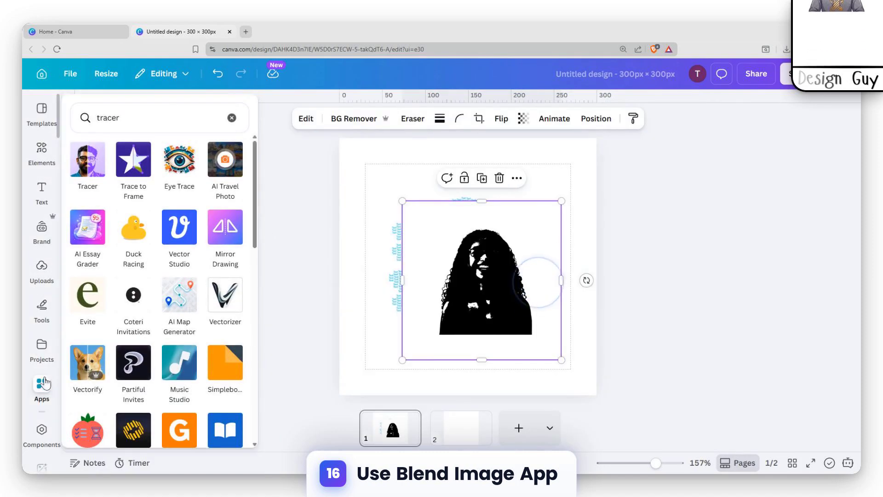
click(178, 120)
text(blend i)
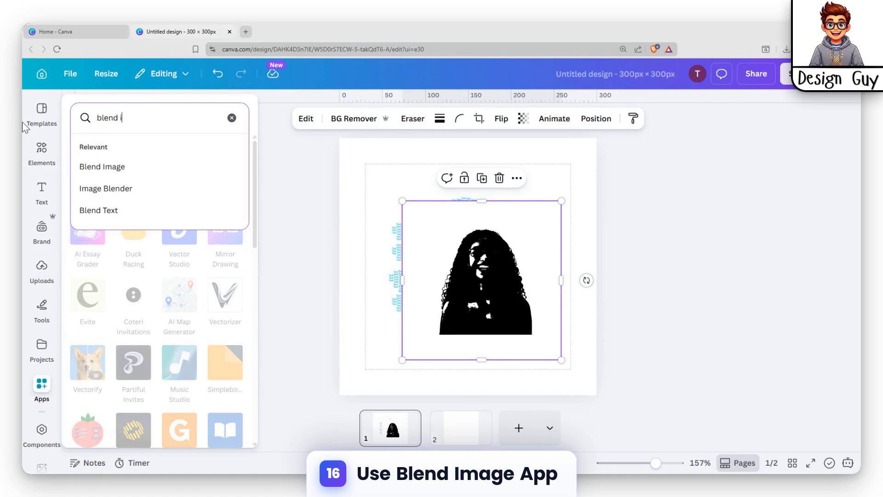
text(mage)
key(Return)
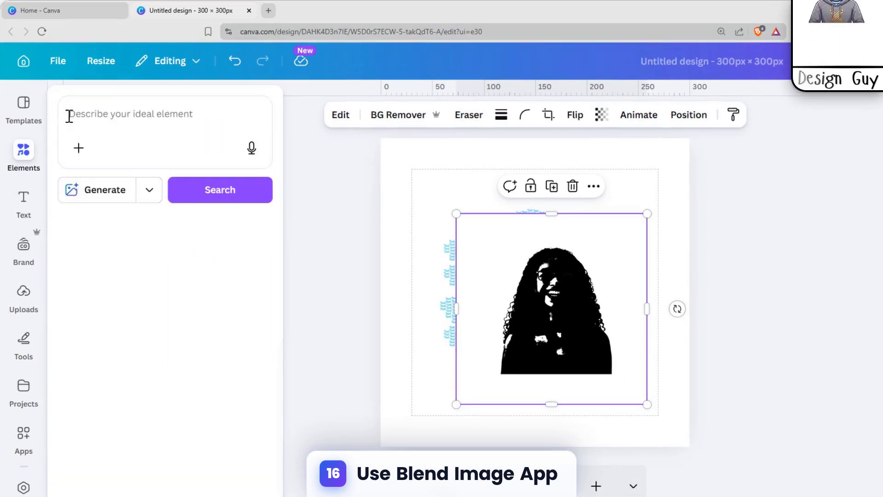
click(40, 271)
click(39, 391)
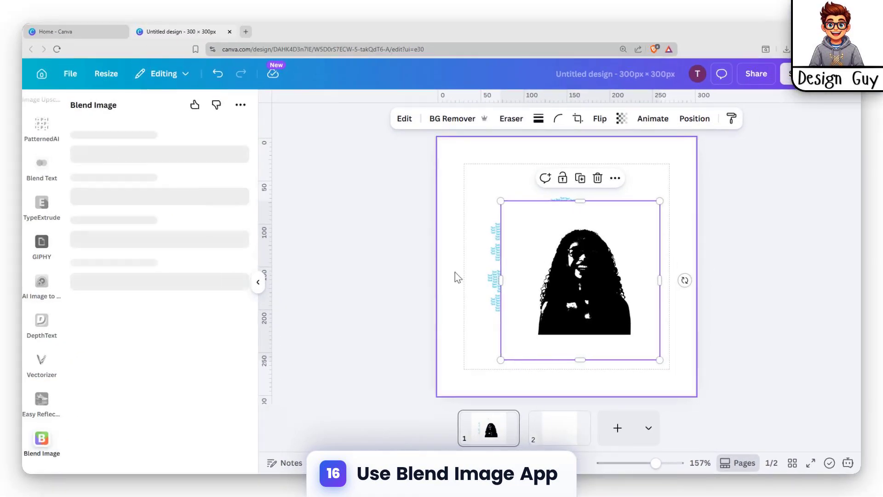
Step: Blend the silhouette PNG as top layer with the text pattern image as bottom layer in Screen mode and add the result to the design
drag(531, 274, 674, 251)
click(132, 283)
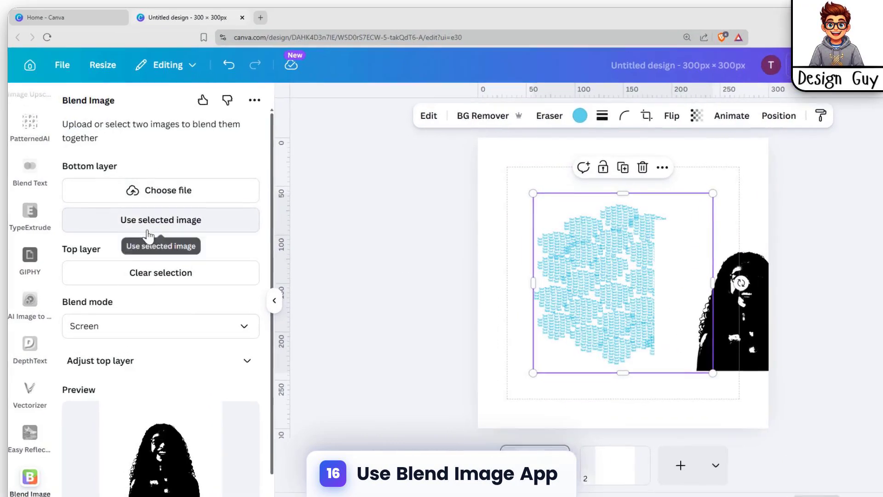
click(147, 210)
click(138, 306)
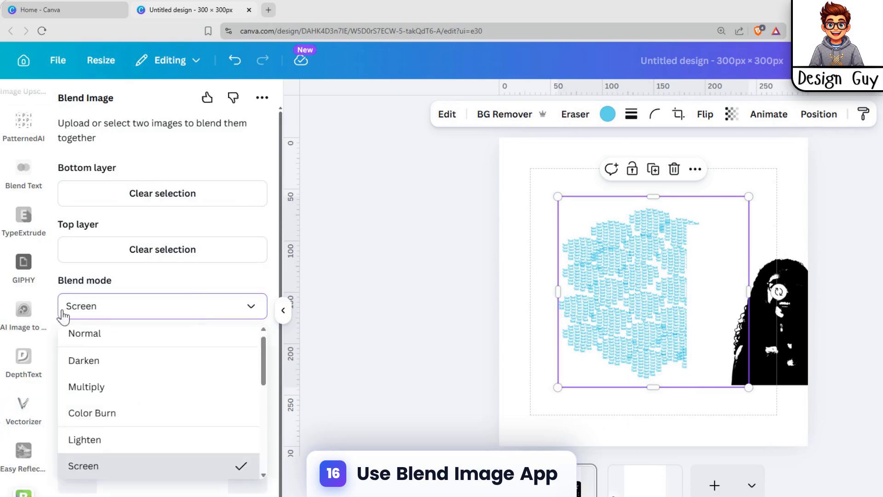
click(258, 471)
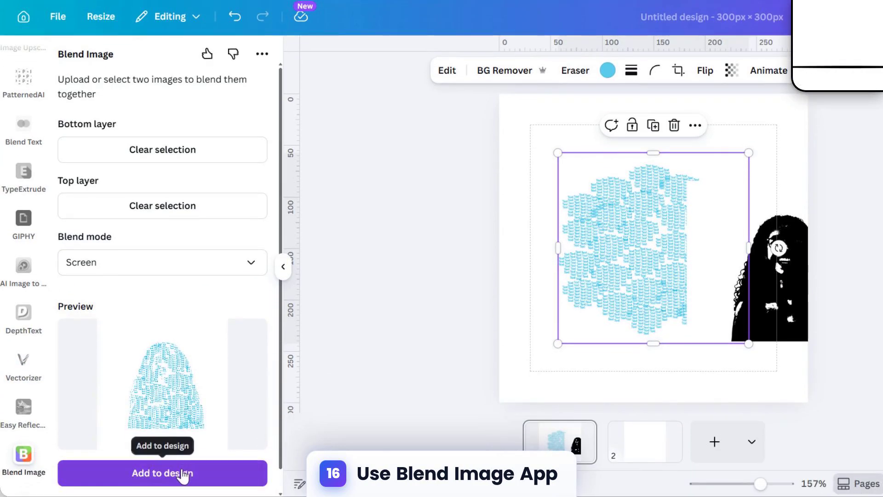
click(166, 474)
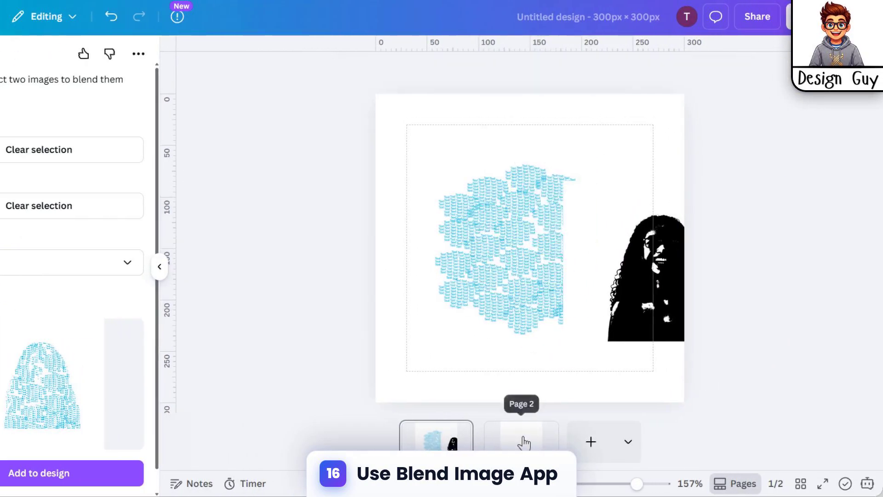
Step: Move the blended text silhouette to page 2, enlarge it to nearly fill the page and centre the figure
click(645, 440)
key(ctrl+v)
drag(485, 184, 443, 132)
drag(514, 236, 690, 409)
drag(580, 287, 566, 271)
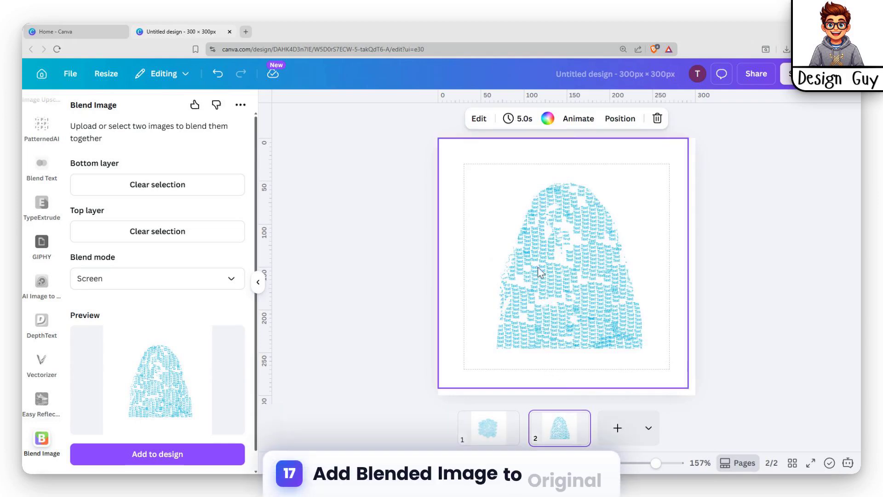
Step: Enlarge the blended text portrait on page 2 and reposition it so the figure fills most of the page
click(537, 267)
drag(530, 277, 537, 297)
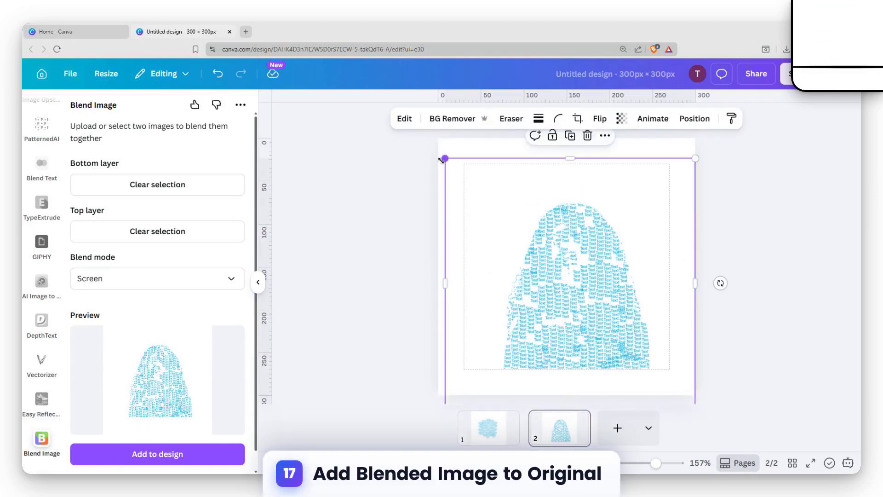
drag(441, 160, 410, 157)
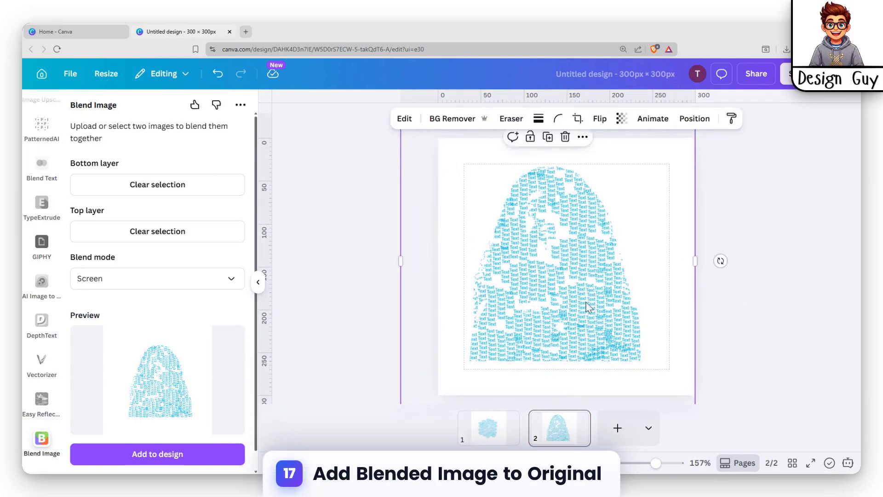
drag(586, 302, 576, 261)
Step: Paste the black silhouette onto page 2, shrink the blended text portrait and place the two images side by side
click(559, 422)
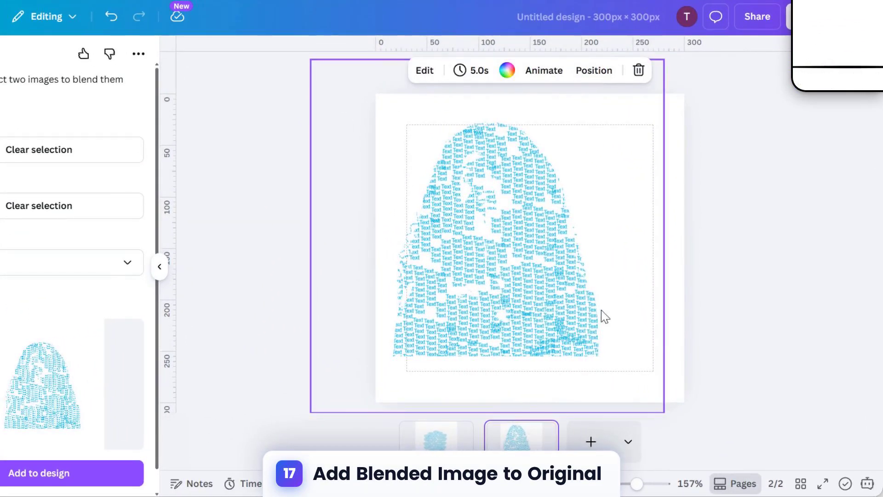
key(ctrl+v)
click(475, 280)
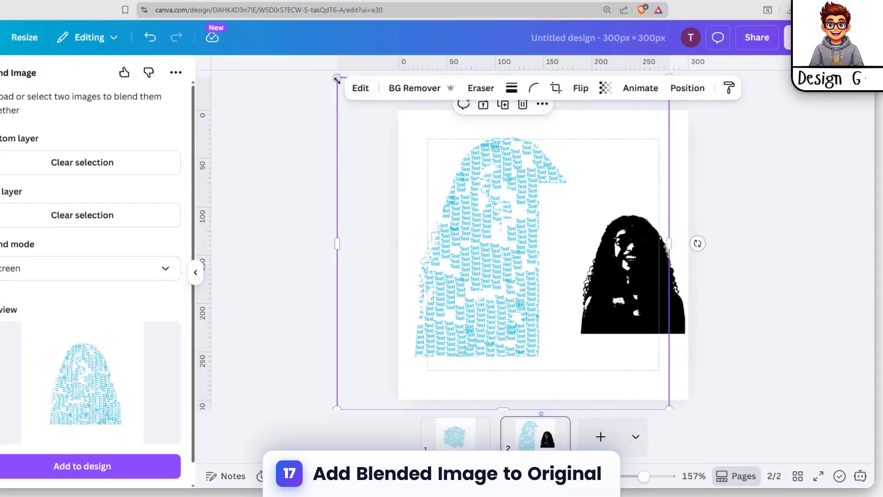
drag(337, 80, 445, 202)
drag(520, 277, 418, 245)
mouse_move(631, 269)
mouse_down()
mouse_move(651, 295)
mouse_move(607, 279)
mouse_move(629, 275)
mouse_up()
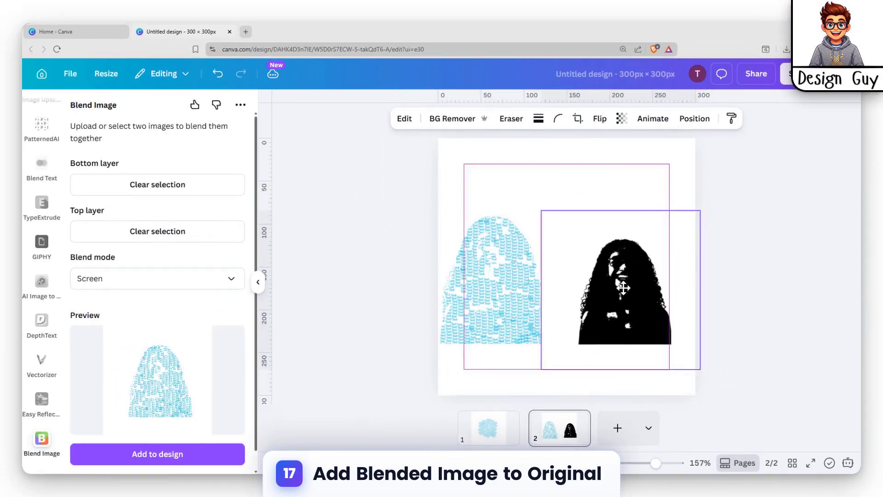
mouse_move(469, 304)
mouse_down()
mouse_move(476, 293)
mouse_move(462, 293)
mouse_up()
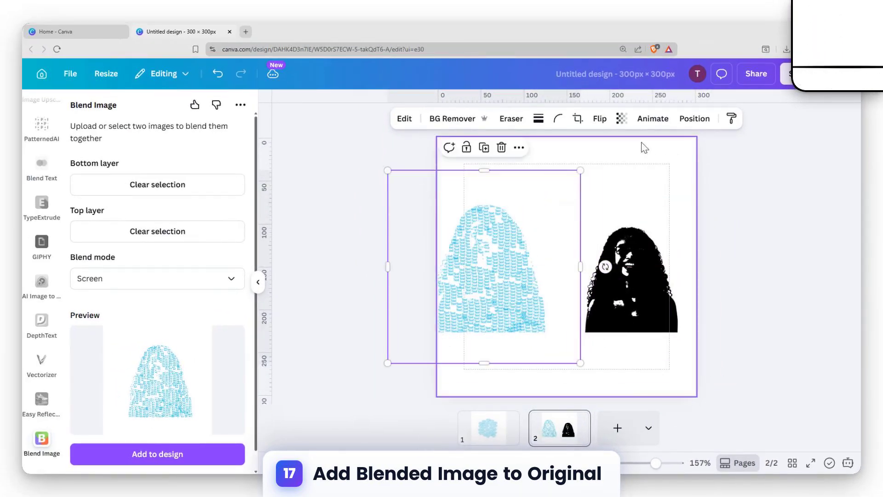
Step: Move the blended text portrait above the black silhouette in the layer order
click(686, 120)
click(205, 131)
drag(158, 230, 176, 217)
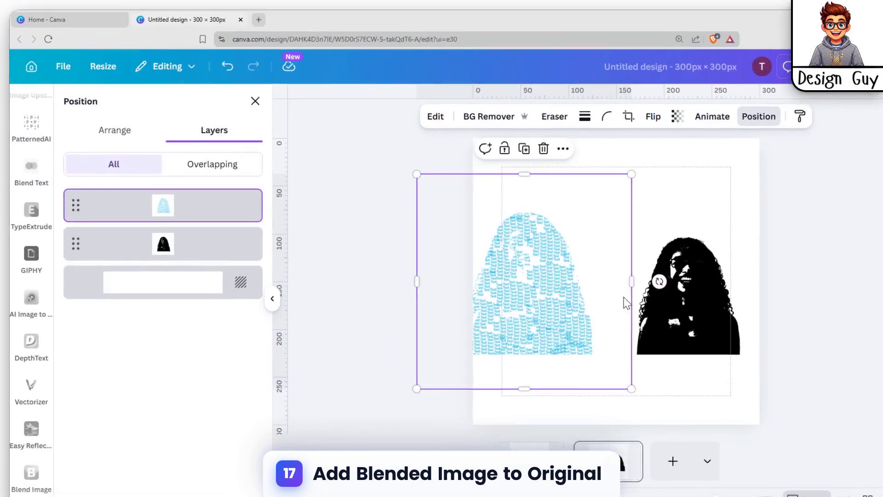
Step: Enlarge the black silhouette to match the text portrait's size and line the two figures up side by side
click(666, 277)
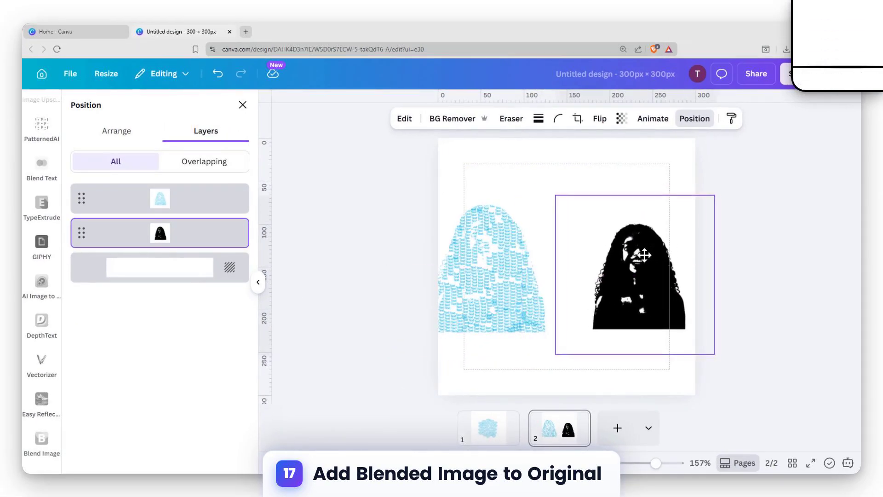
drag(706, 199, 736, 169)
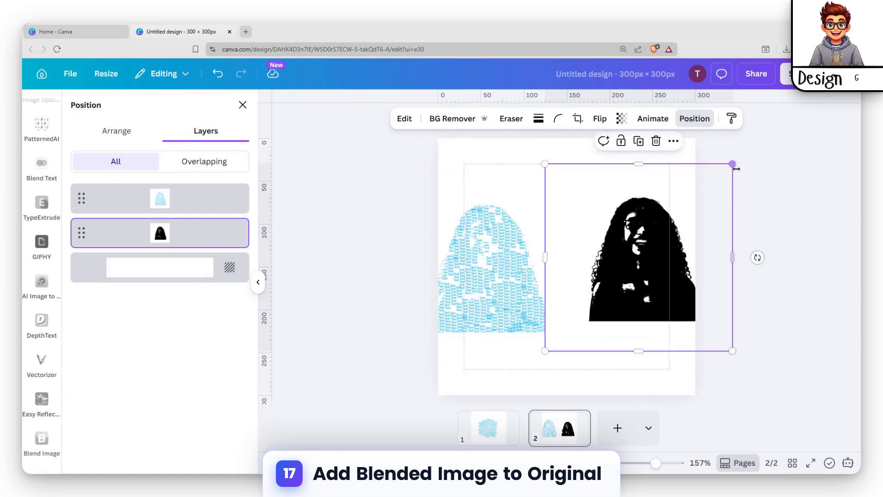
drag(488, 311, 491, 274)
click(646, 386)
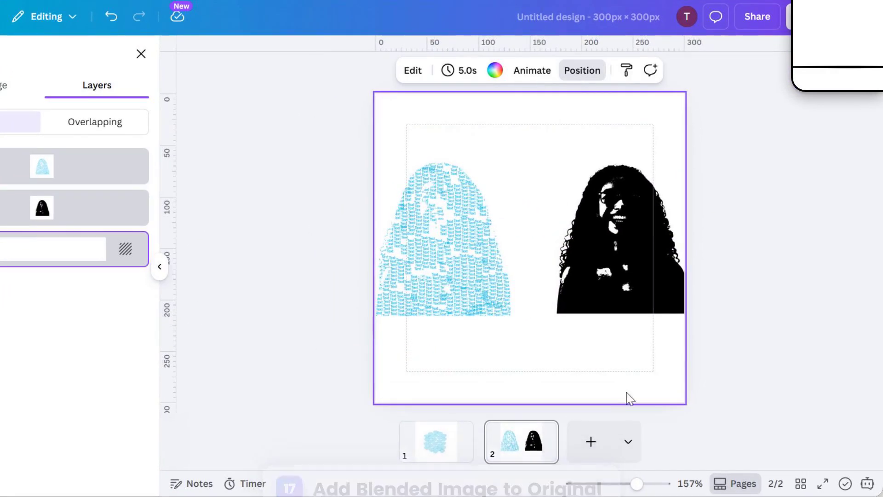
click(622, 292)
drag(589, 287, 587, 291)
click(626, 373)
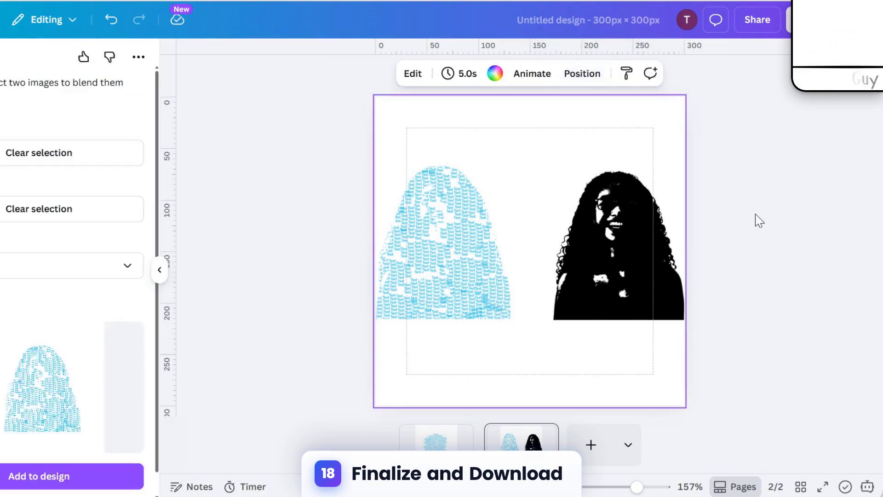
click(758, 19)
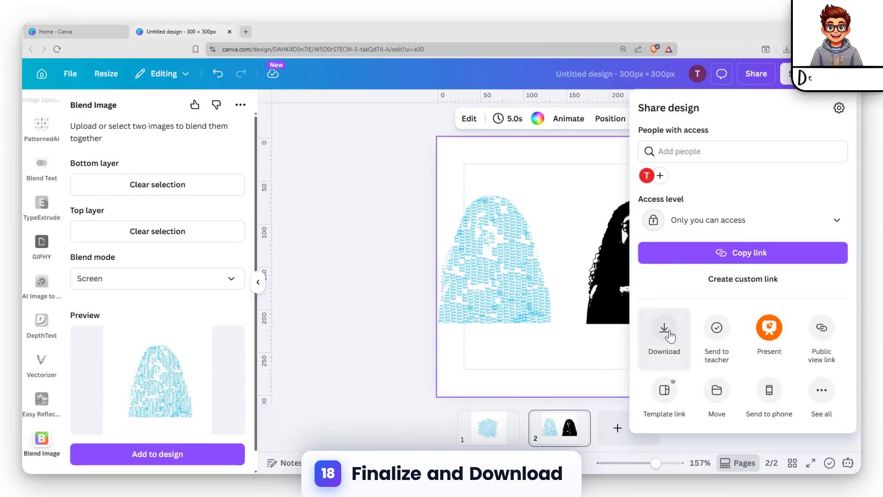
click(665, 330)
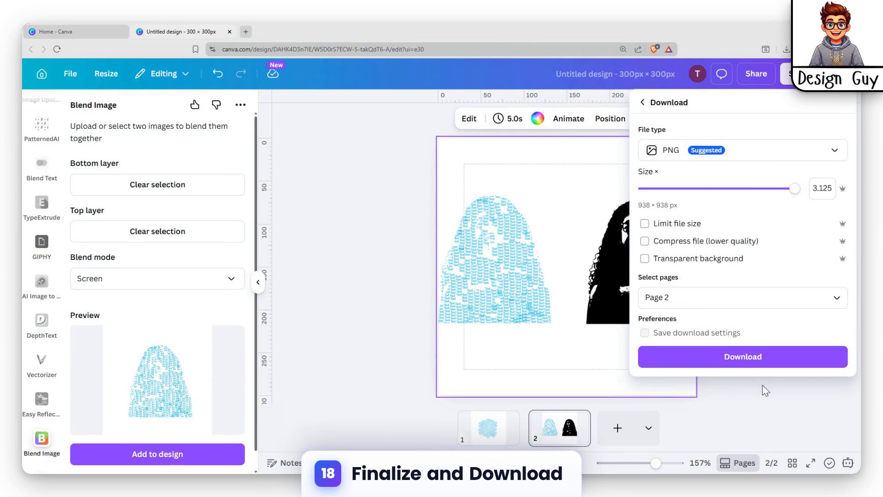
click(736, 297)
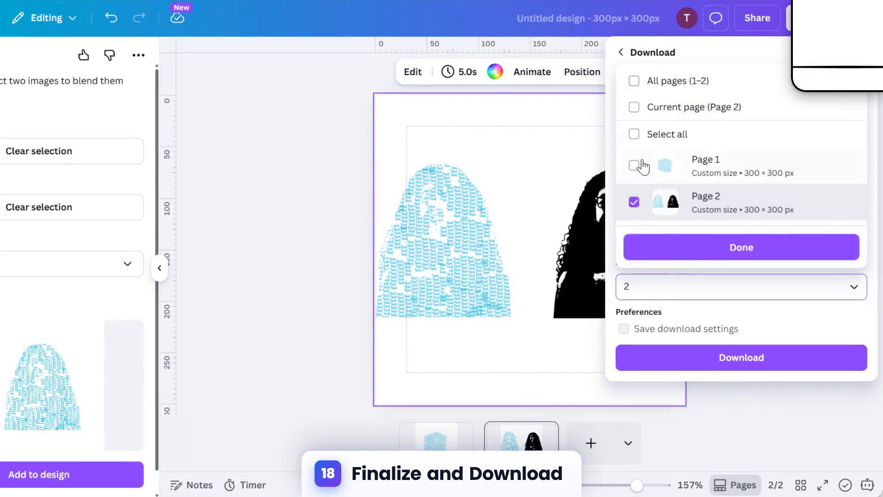
click(463, 374)
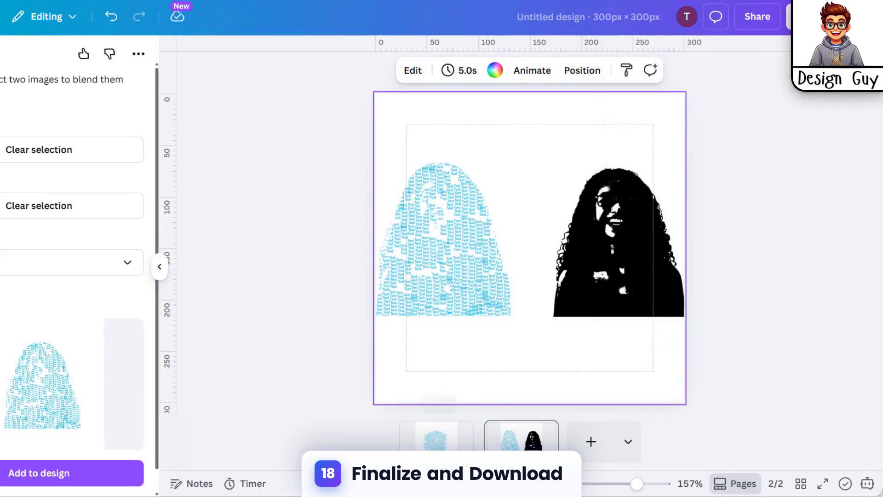
Step: Delete page 1 with the text pattern from the design
click(462, 435)
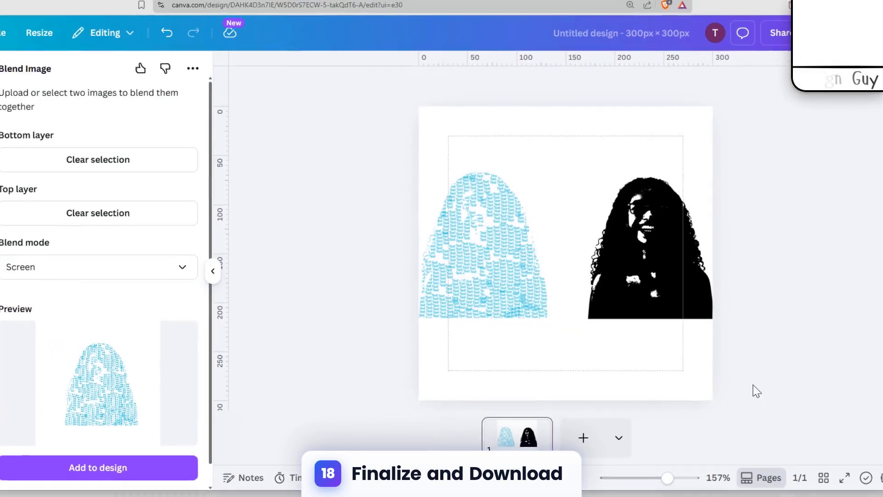